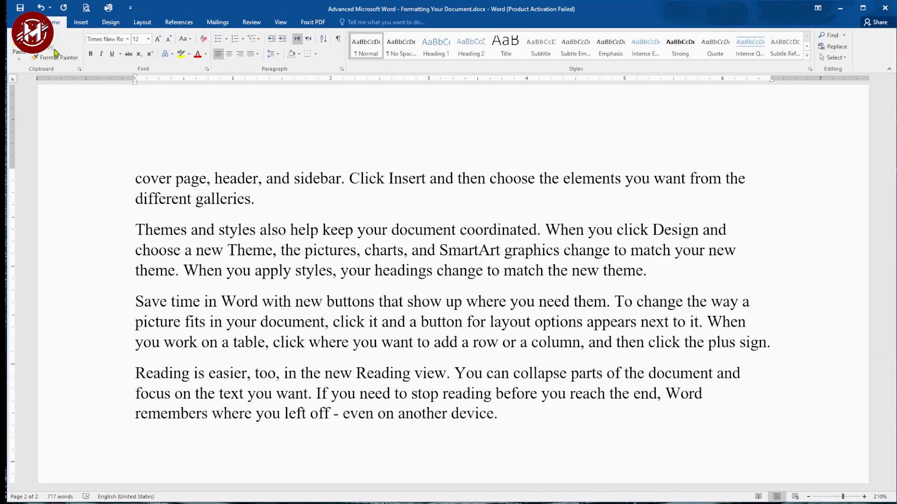
Step: Select parts of a paragraph by dragging, then extend and shrink a selection one character at a time
{"action": "scroll", "coordinate": [197, 206], "scroll_direction": "up", "scroll_amount": 3}
{"action": "left_click_drag", "start_coordinate": [138, 196], "coordinate": [390, 204]}
{"action": "left_click_drag", "start_coordinate": [674, 197], "coordinate": [409, 201]}
{"action": "left_click", "coordinate": [299, 199]}
{"action": "key", "text": "shift+Right"}
{"action": "key", "text": "shift+Right"}
{"action": "key", "text": "shift+Right"}
{"action": "key", "text": "shift+Right"}
{"action": "key", "text": "shift+Right"}
{"action": "key", "text": "shift+Right"}
{"action": "key", "text": "shift+Right"}
{"action": "key", "text": "shift+Right"}
{"action": "key", "text": "shift+Right"}
{"action": "key", "text": "shift+Right"}
{"action": "key", "text": "shift+Right"}
{"action": "key", "text": "shift+Right"}
{"action": "key", "text": "shift+Right"}
{"action": "left_click", "coordinate": [297, 196]}
{"action": "key", "text": "shift+Left"}
{"action": "key", "text": "shift+Left"}
{"action": "key", "text": "shift+Left"}
{"action": "key", "text": "shift+Left"}
{"action": "key", "text": "shift+Left"}
{"action": "key", "text": "shift+Left"}
{"action": "key", "text": "shift+Left"}
{"action": "key", "text": "shift+Left"}
{"action": "key", "text": "shift+Left"}
{"action": "key", "text": "shift+Left"}
{"action": "key", "text": "shift+Left"}
{"action": "key", "text": "ctrl+Home"}
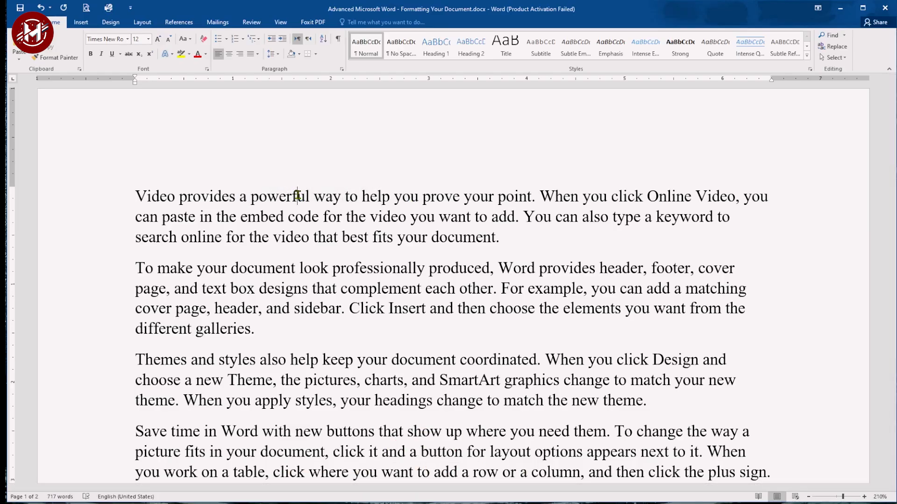
Step: Extend and shrink a selection word by word from the start of the first paragraph
{"action": "key", "text": "ctrl+shift+Right"}
{"action": "key", "text": "ctrl+shift+Right"}
{"action": "key", "text": "ctrl+shift+Right"}
{"action": "key", "text": "ctrl+shift+Right"}
{"action": "key", "text": "ctrl+shift+Right"}
{"action": "key", "text": "ctrl+shift+Right"}
{"action": "key", "text": "ctrl+shift+Right"}
{"action": "key", "text": "Right"}
{"action": "key", "text": "ctrl+shift+Left"}
{"action": "key", "text": "ctrl+shift+Left"}
{"action": "key", "text": "ctrl+shift+Left"}
{"action": "key", "text": "ctrl+shift+Left"}
{"action": "key", "text": "ctrl+shift+Left"}
{"action": "key", "text": "ctrl+shift+Left"}
{"action": "key", "text": "ctrl+shift+Left"}
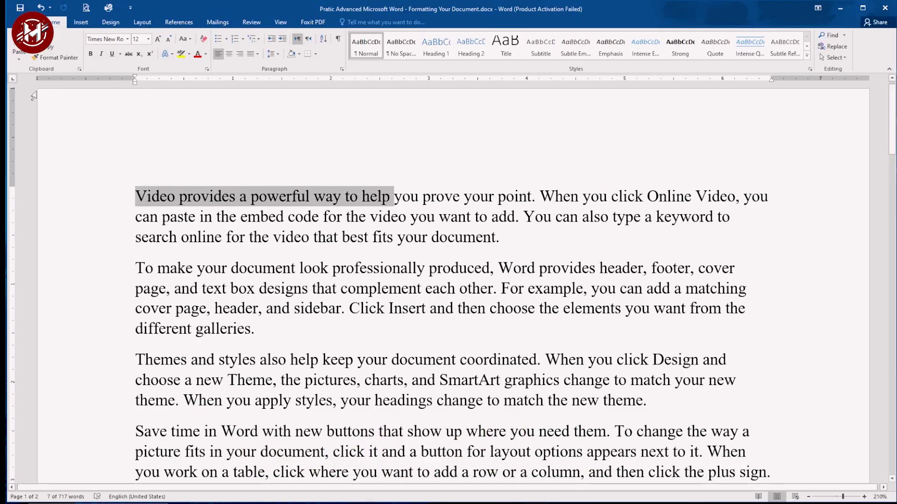
Step: Select from the cursor to the end of the first line and back to its start
{"action": "key", "text": "Home"}
{"action": "key", "text": "shift+End"}
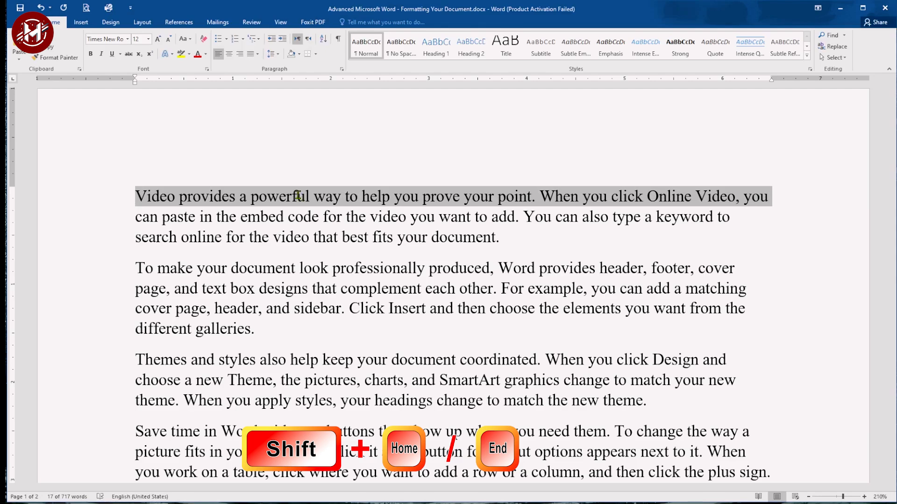
{"action": "key", "text": "Home"}
{"action": "key", "text": "End"}
{"action": "key", "text": "shift+Home"}
Step: Extend a selection screen by screen from the document's start, then return to the top
{"action": "key", "text": "Home"}
{"action": "key", "text": "shift+Page_Down"}
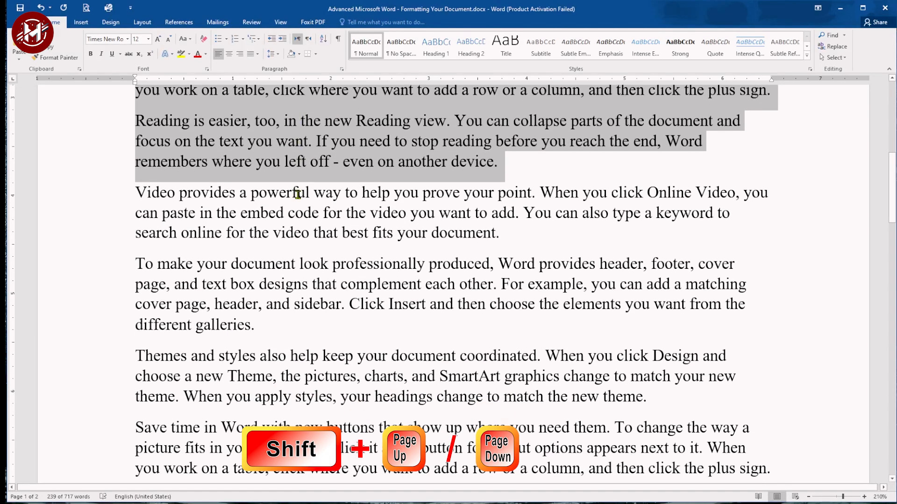
{"action": "key", "text": "shift+Page_Down"}
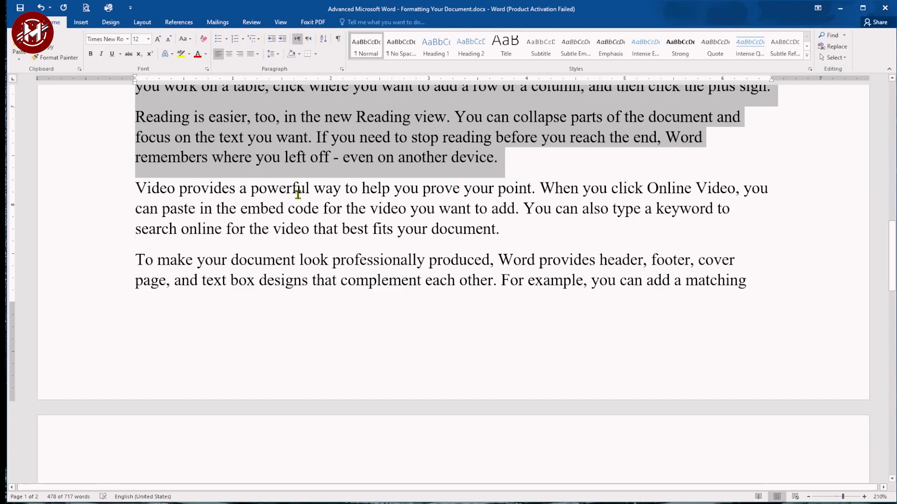
{"action": "key", "text": "ctrl+Home"}
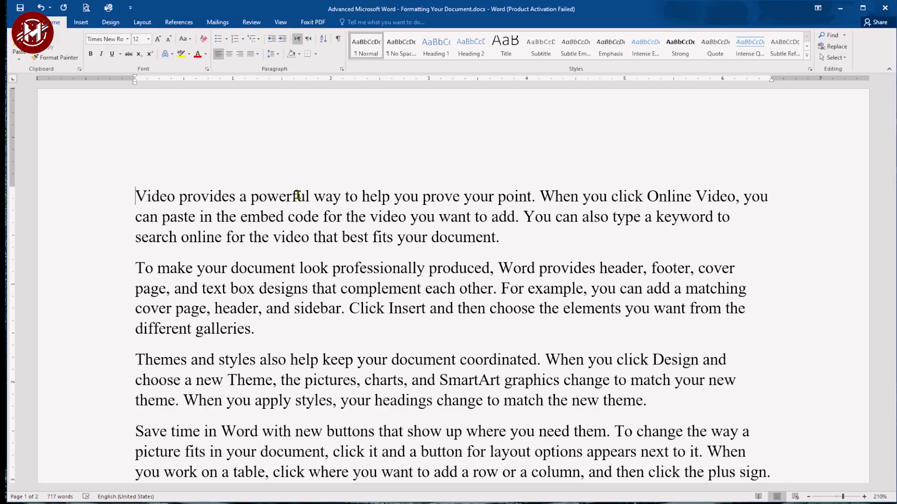
Step: Copy the phrase 'provides a powerful way to' and paste it on a new line at the document's end
{"action": "left_click_drag", "start_coordinate": [180, 196], "coordinate": [362, 196]}
{"action": "key", "text": "ctrl+c"}
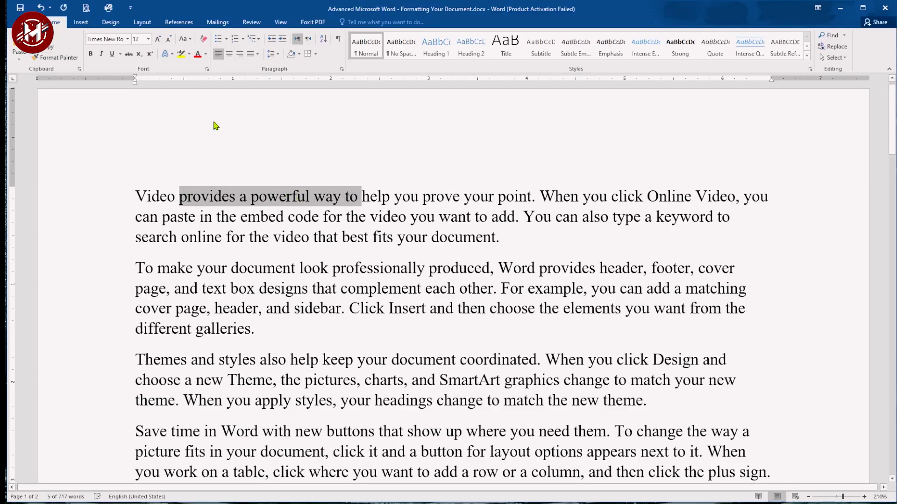
{"action": "key", "text": "ctrl+End"}
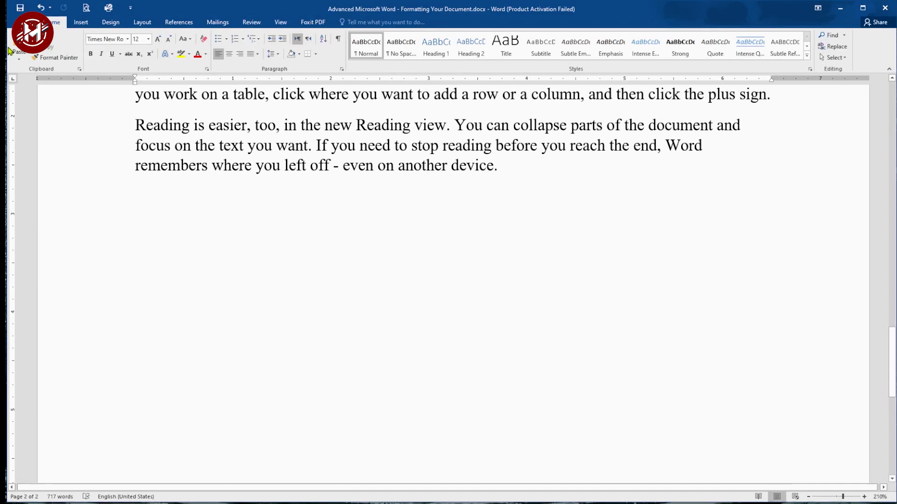
{"action": "right_click", "coordinate": [140, 199]}
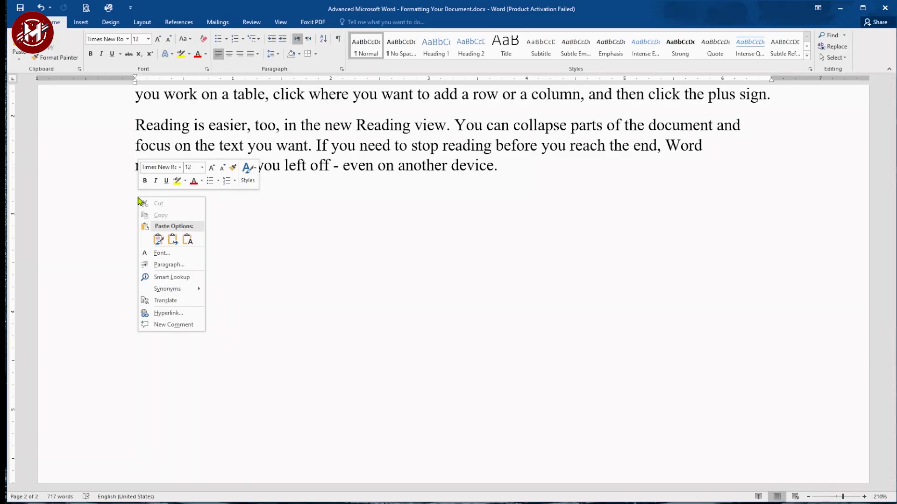
{"action": "left_click", "coordinate": [158, 239]}
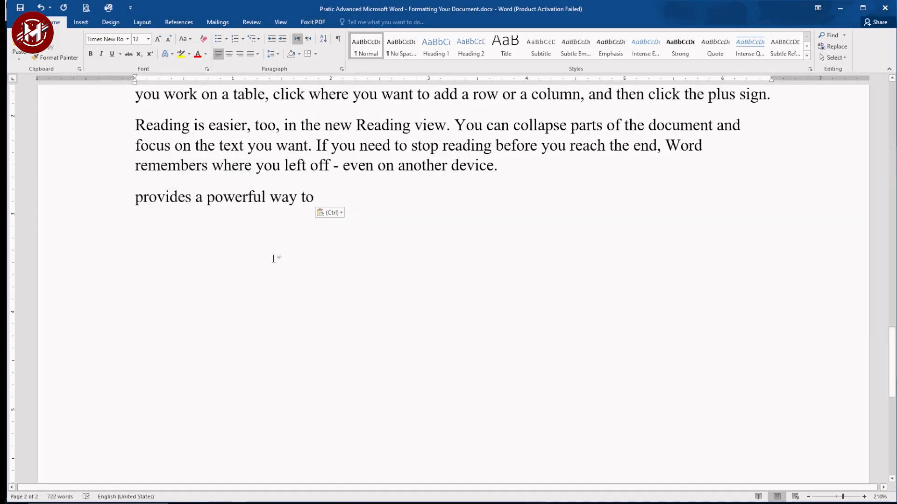
{"action": "right_click", "coordinate": [138, 216]}
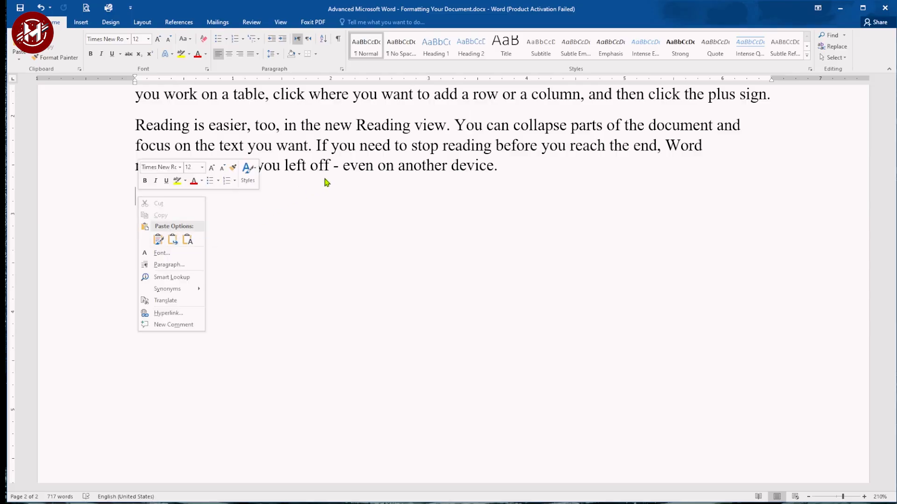
{"action": "key", "text": "Escape"}
Step: Make the first paragraph bold and red
{"action": "key", "text": "ctrl+Home"}
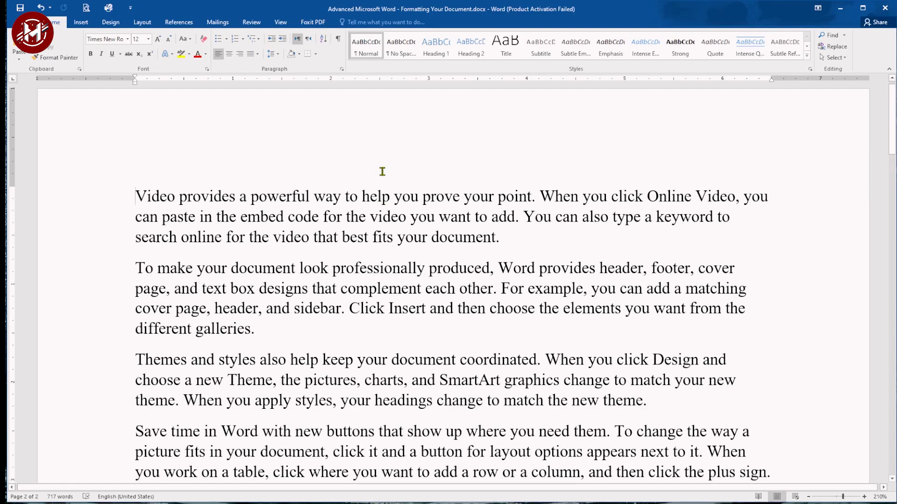
{"action": "left_click_drag", "start_coordinate": [136, 196], "coordinate": [498, 233]}
{"action": "key", "text": "ctrl+c"}
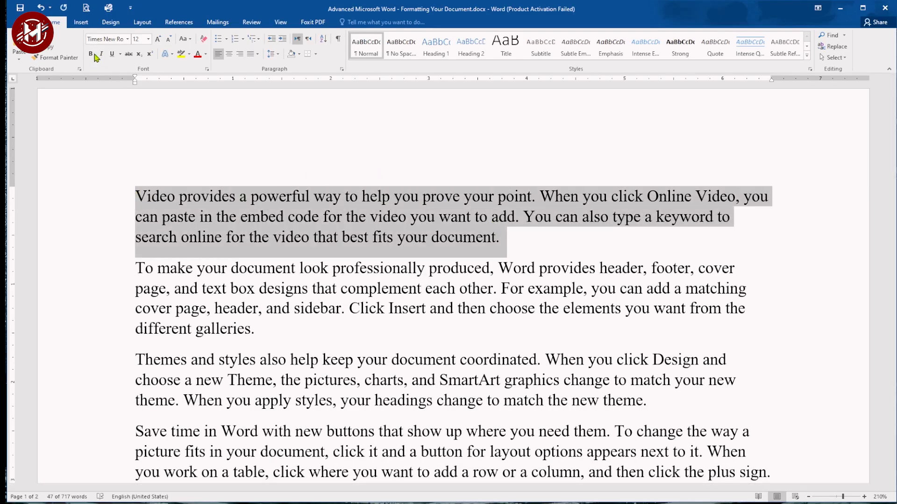
{"action": "left_click", "coordinate": [91, 54]}
{"action": "left_click", "coordinate": [197, 54]}
Step: Set the first paragraph's font size to 18 and its font to Arial
{"action": "left_click", "coordinate": [139, 39]}
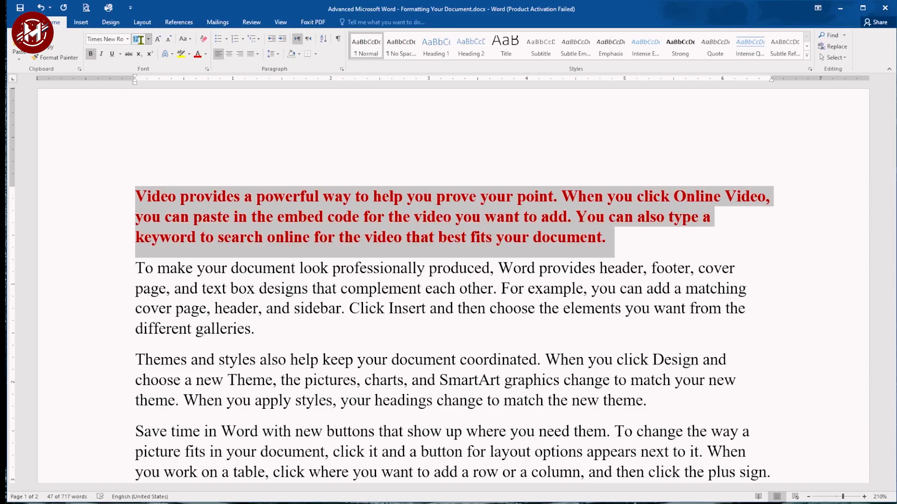
{"action": "type", "text": "18"}
{"action": "key", "text": "Return"}
{"action": "left_click", "coordinate": [127, 39]}
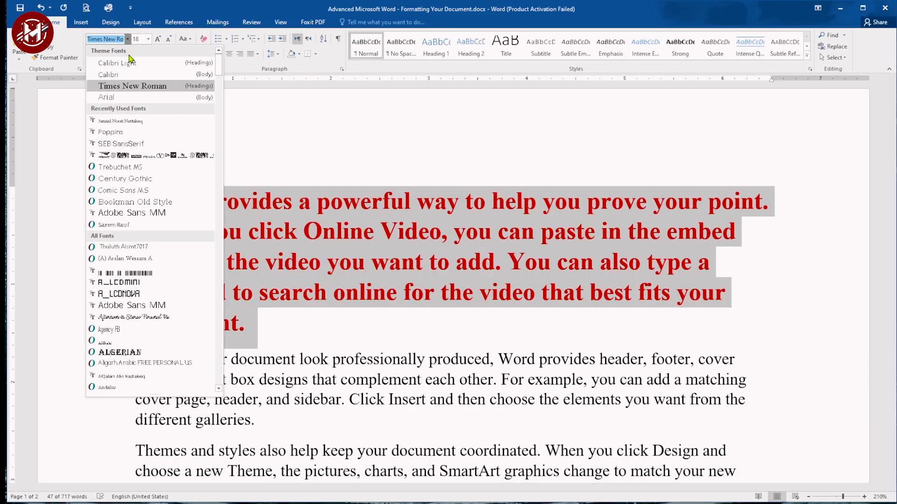
{"action": "left_click", "coordinate": [107, 98]}
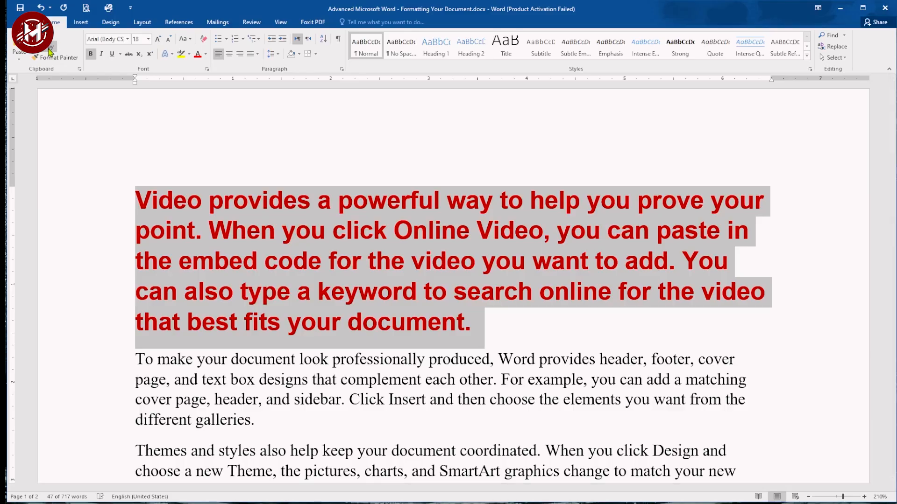
Step: Paste the copied first paragraph on the empty line at the end of the document, merging formatting
{"action": "key", "text": "ctrl+End"}
{"action": "left_click", "coordinate": [161, 269]}
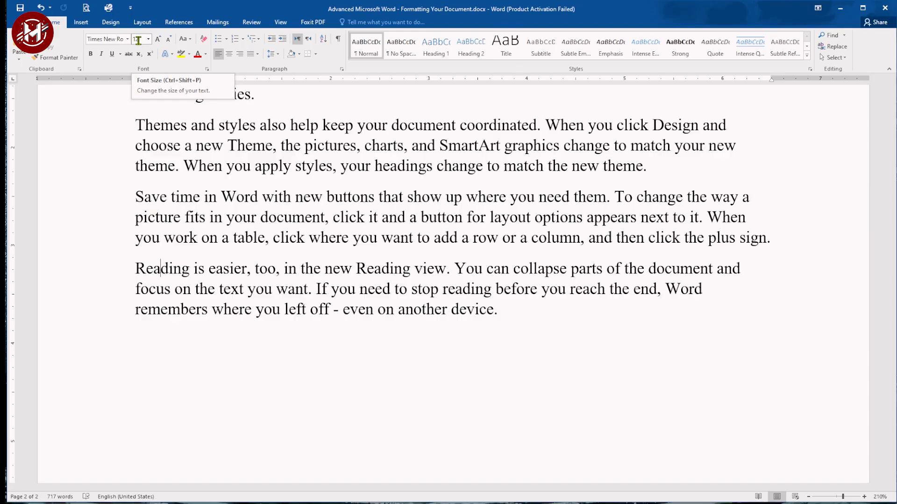
{"action": "right_click", "coordinate": [140, 341]}
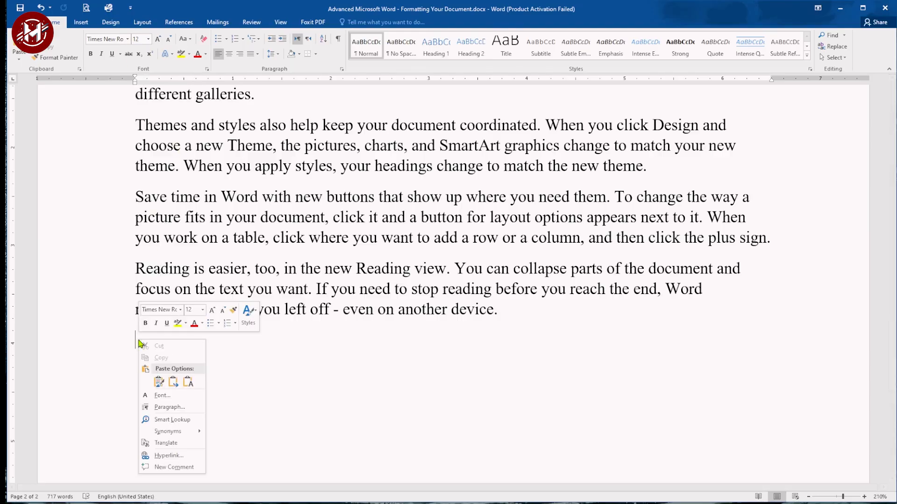
{"action": "left_click", "coordinate": [173, 383]}
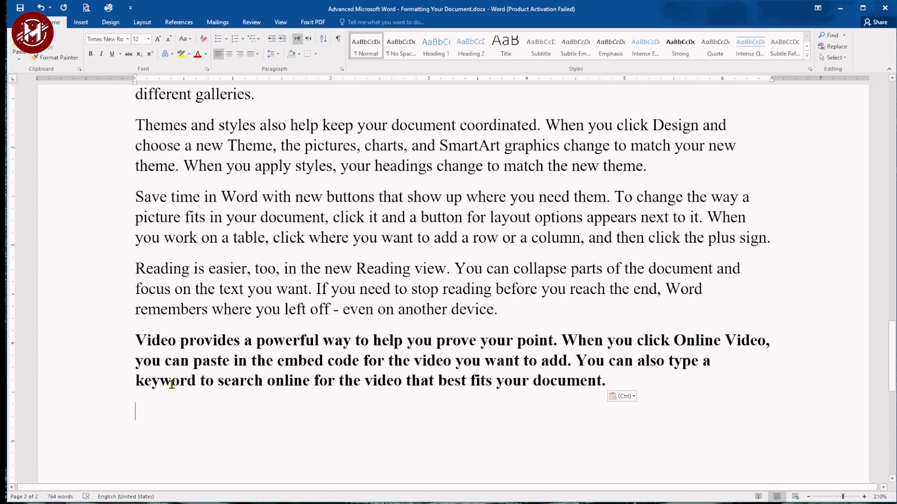
Step: Paste the paragraph again at the document's end as unformatted text only
{"action": "scroll", "coordinate": [172, 385], "scroll_direction": "down", "scroll_amount": 3}
{"action": "right_click", "coordinate": [140, 269]}
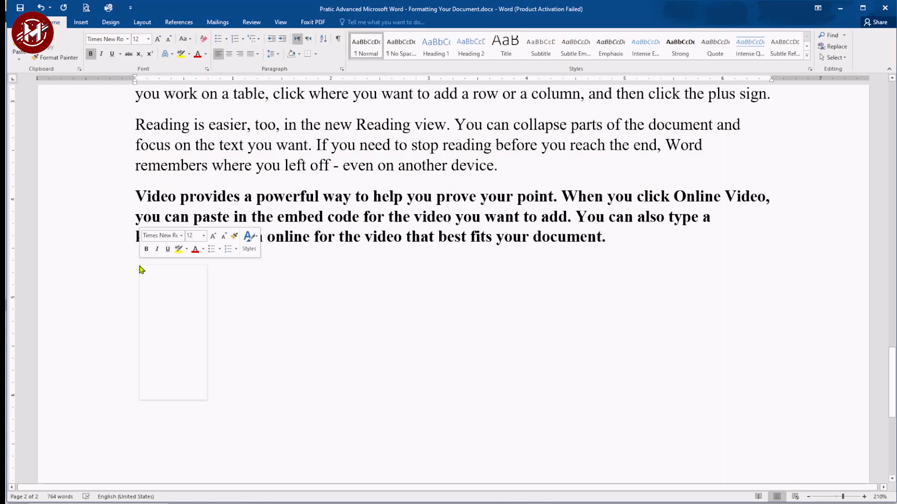
{"action": "left_click", "coordinate": [189, 308]}
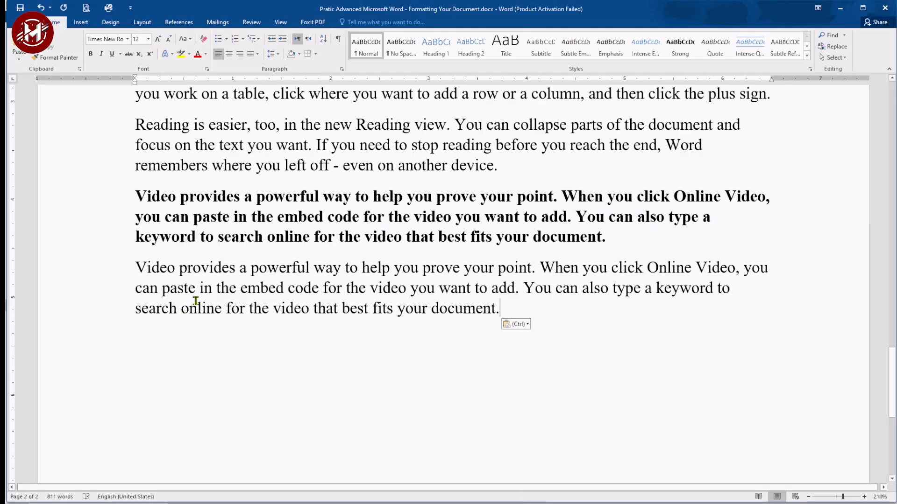
Step: Paste all collected items from the Clipboard pane at the document's end, then clear the clipboard
{"action": "left_click", "coordinate": [80, 70]}
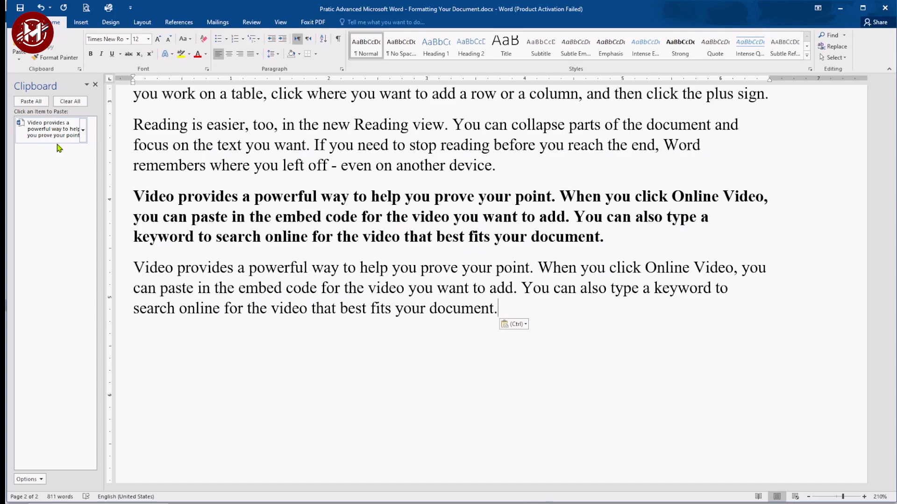
{"action": "left_click", "coordinate": [29, 101]}
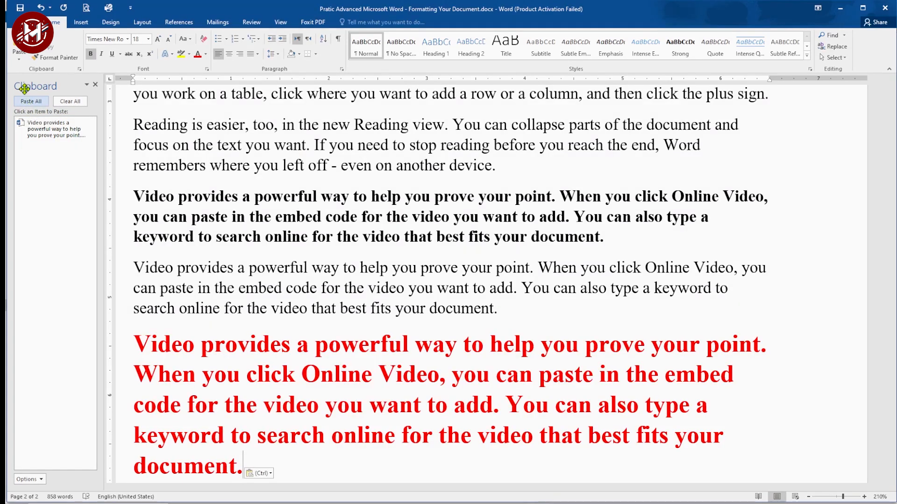
{"action": "left_click", "coordinate": [70, 102]}
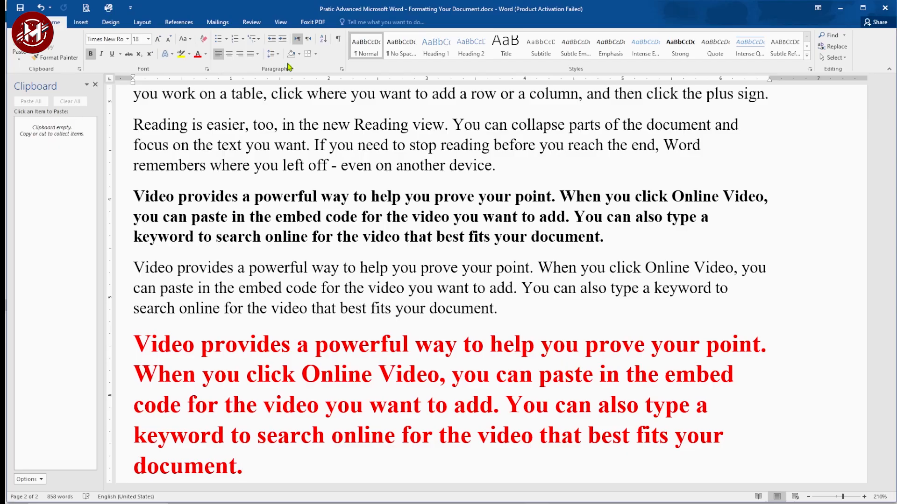
Step: Turn on the display of paragraph marks and other formatting symbols
{"action": "left_click", "coordinate": [339, 44]}
{"action": "left_click", "coordinate": [339, 44]}
{"action": "left_click", "coordinate": [339, 44]}
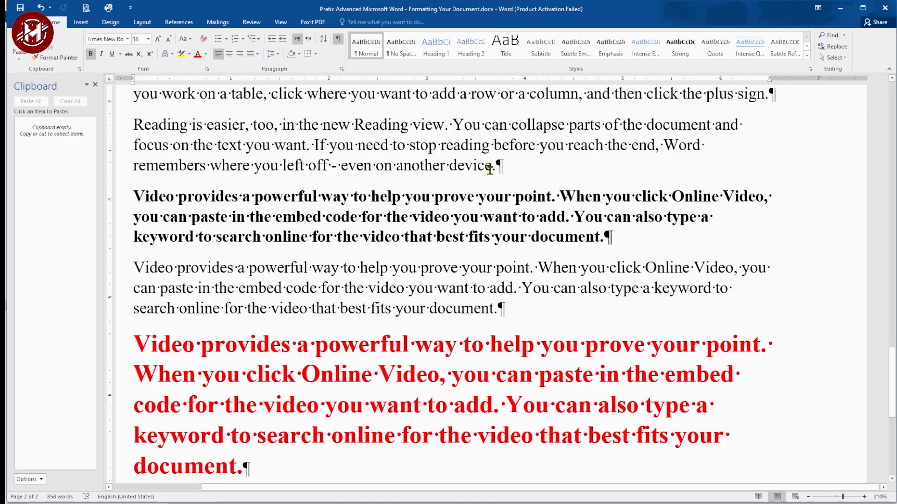
Step: Insert several empty paragraphs before the first paragraph of the document
{"action": "left_click_drag", "start_coordinate": [893, 388], "coordinate": [893, 319]}
{"action": "left_click", "coordinate": [131, 193]}
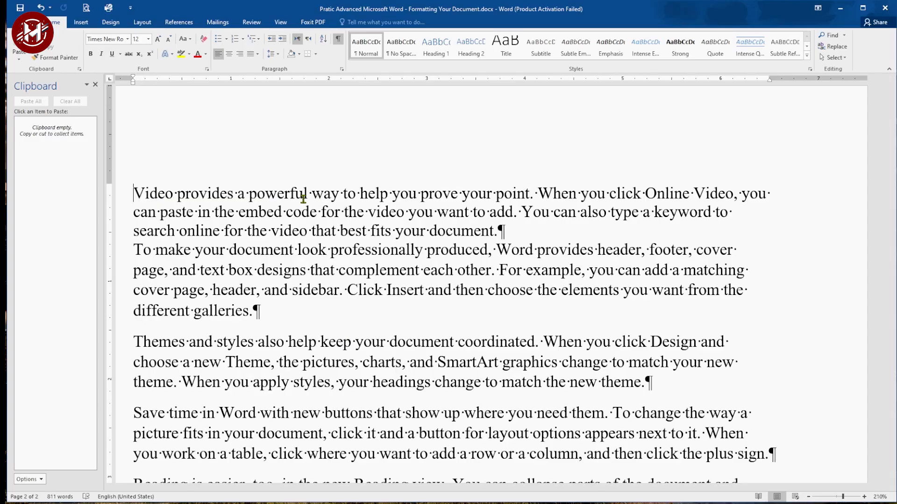
{"action": "key", "text": "Return"}
{"action": "key", "text": "Return"}
{"action": "key", "text": "Return"}
{"action": "key", "text": "Return"}
{"action": "key", "text": "Return"}
{"action": "key", "text": "Return"}
{"action": "key", "text": "Return"}
{"action": "key", "text": "Return"}
{"action": "key", "text": "Return"}
{"action": "key", "text": "Return"}
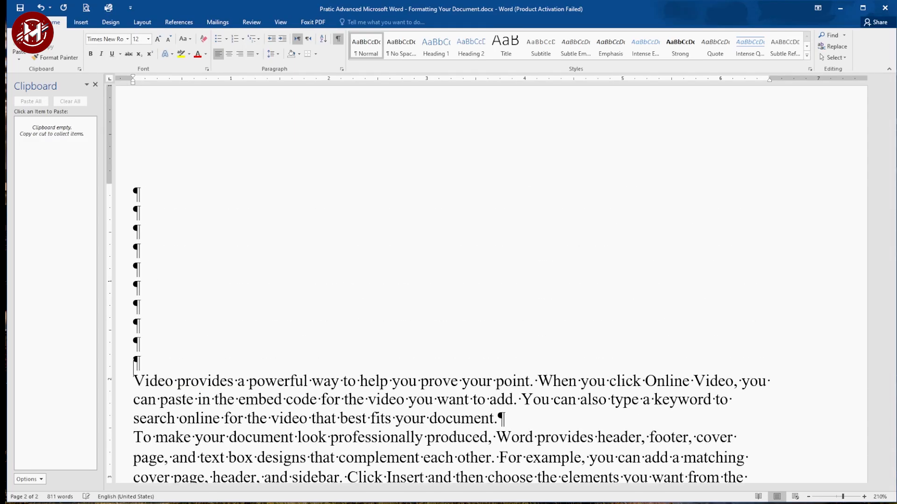
{"action": "key", "text": "Return"}
{"action": "key", "text": "Return"}
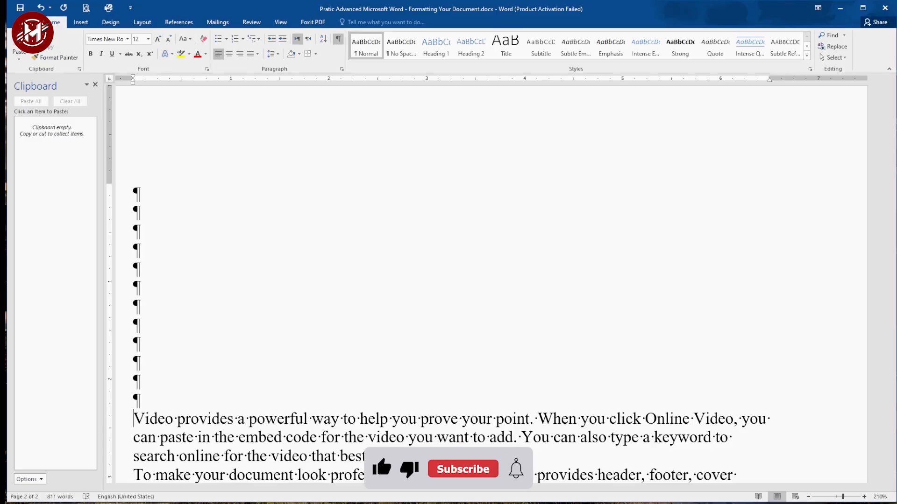
Step: Type the lines 'Academy tutorials' and 'Dulingo Language lessons' above the first paragraph
{"action": "type", "text": "Academy t"}
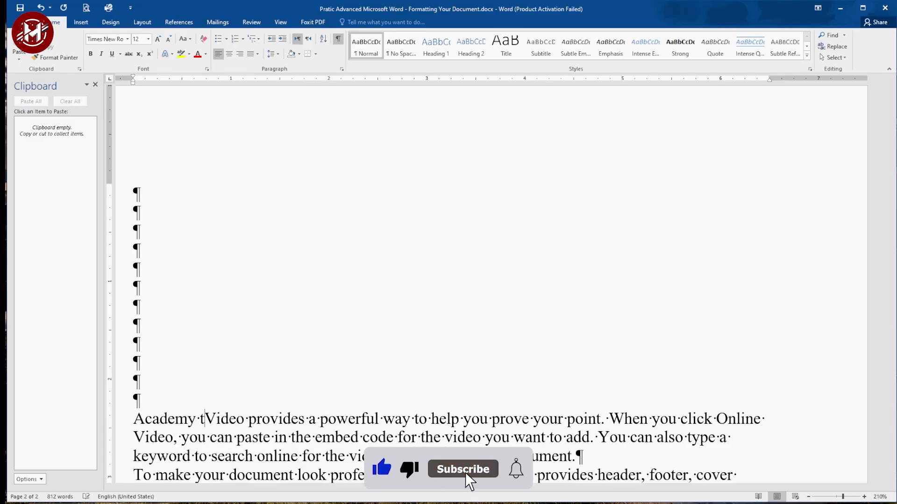
{"action": "type", "text": "utorial"}
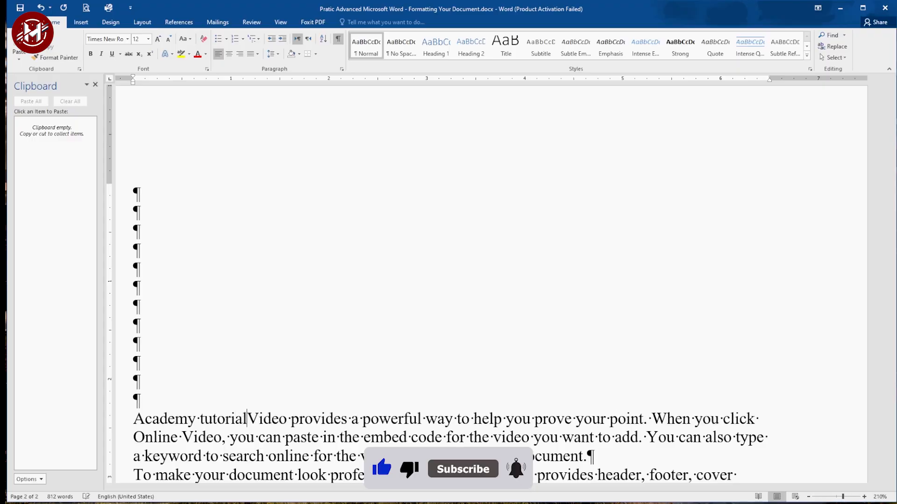
{"action": "type", "text": "s"}
{"action": "key", "text": "Return"}
{"action": "type", "text": "Dulingo Language lessons"}
{"action": "key", "text": "Return"}
Step: Type 'Coursera online courses' as the next line and add an empty line after it
{"action": "type", "text": "Coursera online"}
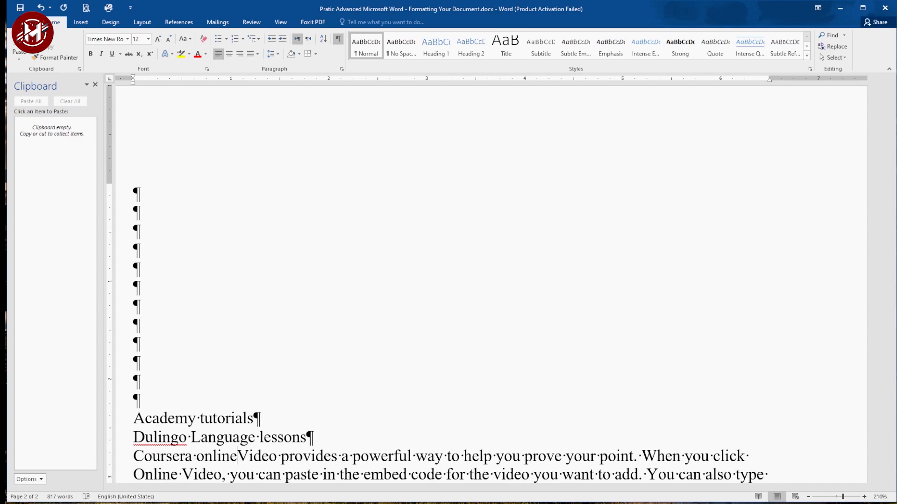
{"action": "type", "text": " courses"}
{"action": "key", "text": "Return"}
{"action": "key", "text": "Return"}
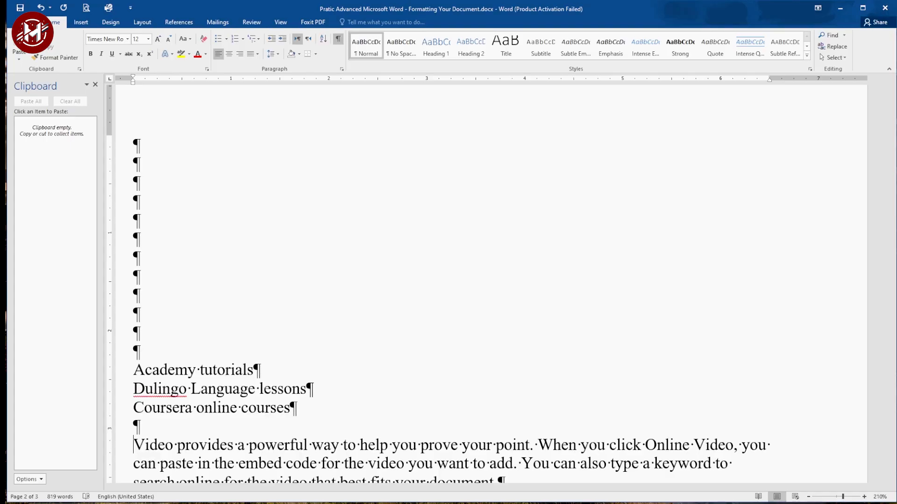
Step: Delete the empty paragraphs above the 'Academy tutorials' line
{"action": "left_click", "coordinate": [174, 357]}
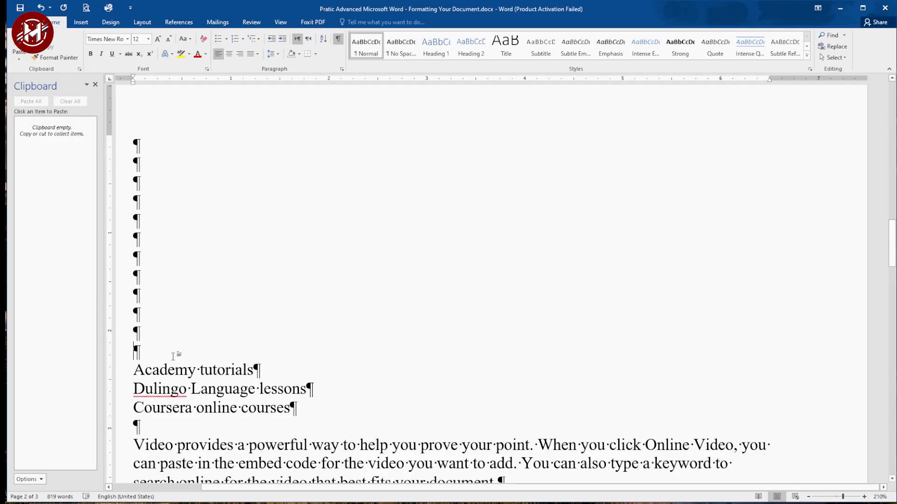
{"action": "key", "text": "BackSpace"}
{"action": "key", "text": "BackSpace"}
{"action": "key", "text": "BackSpace"}
{"action": "key", "text": "BackSpace"}
{"action": "key", "text": "BackSpace"}
{"action": "key", "text": "BackSpace"}
{"action": "key", "text": "BackSpace"}
{"action": "key", "text": "BackSpace"}
{"action": "key", "text": "BackSpace"}
{"action": "key", "text": "BackSpace"}
{"action": "key", "text": "BackSpace"}
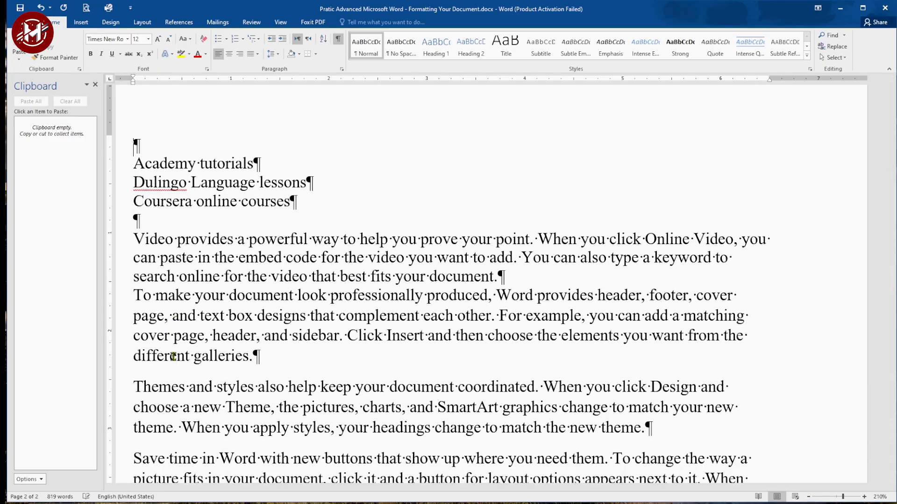
{"action": "key", "text": "BackSpace"}
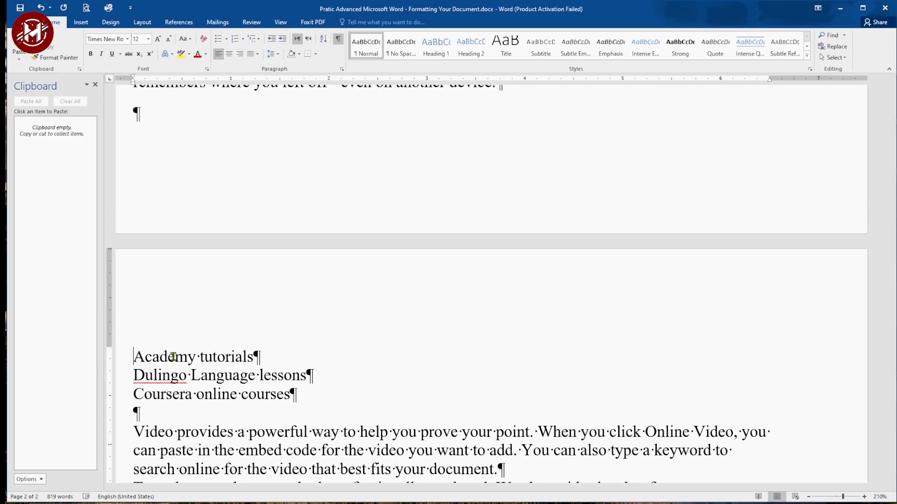
Step: Insert a page break before the 'Academy tutorials' line
{"action": "left_click", "coordinate": [142, 23]}
{"action": "left_click", "coordinate": [141, 36]}
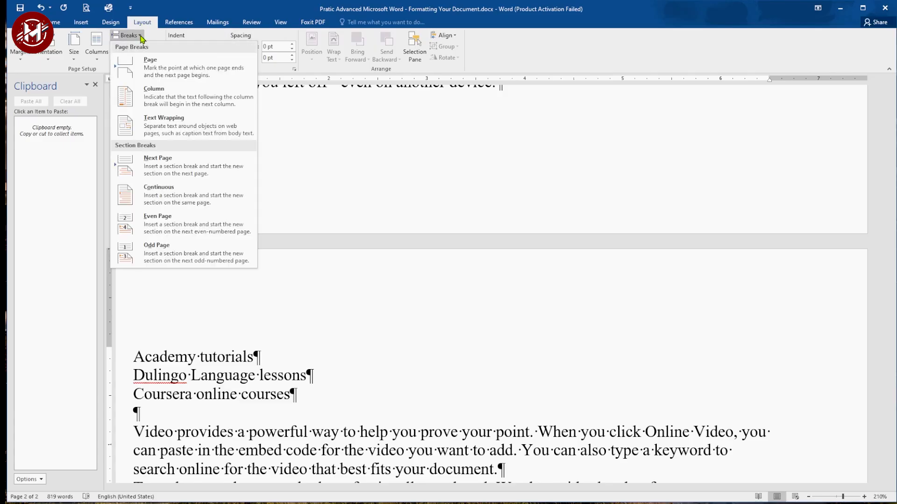
{"action": "left_click", "coordinate": [148, 64]}
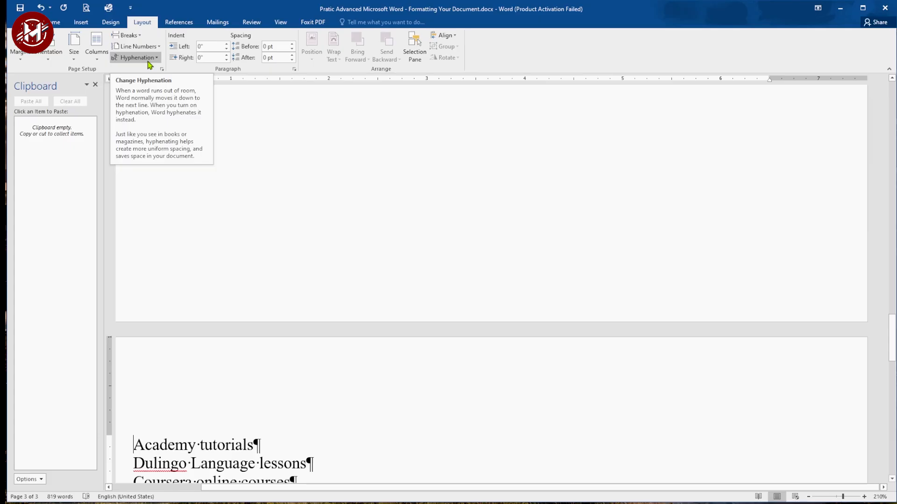
Step: Paste the copied bulleted list below 'Coursera online courses' with an empty line before and after it
{"action": "left_click_drag", "start_coordinate": [892, 336], "coordinate": [892, 374]}
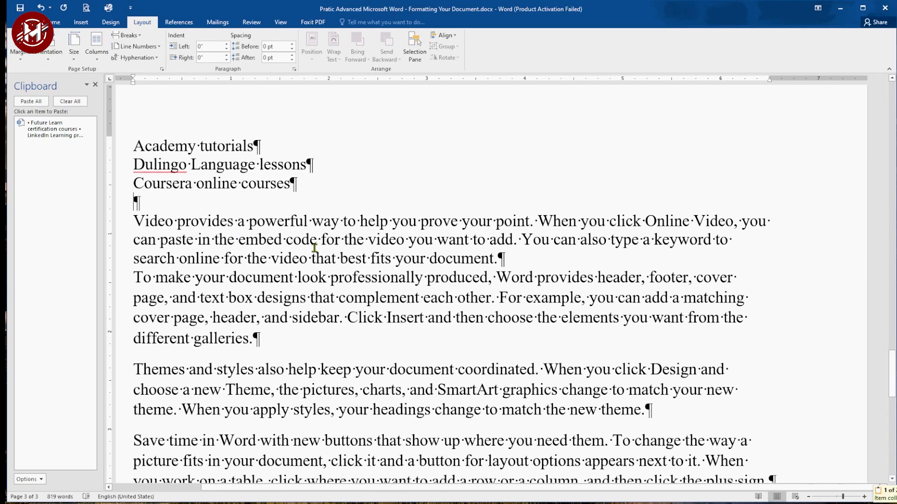
{"action": "type", "text": "• Future Learn certification courses  • LinkedIn Learning programs  • Udemy tech tutorials  • YouTube educational series"}
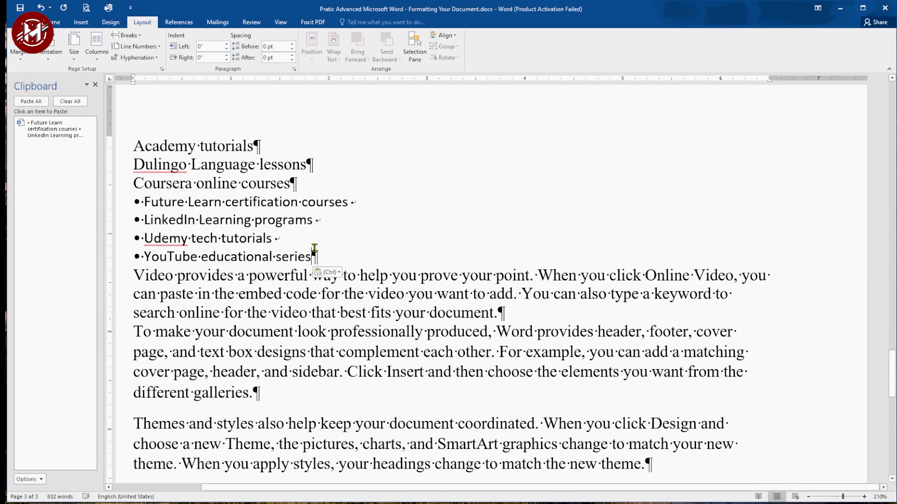
{"action": "key", "text": "Return"}
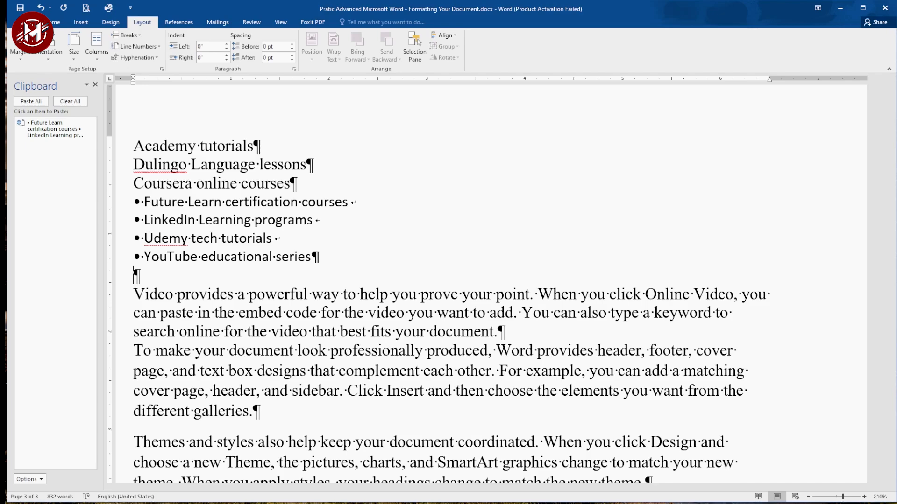
{"action": "key", "text": "Up"}
{"action": "key", "text": "Return"}
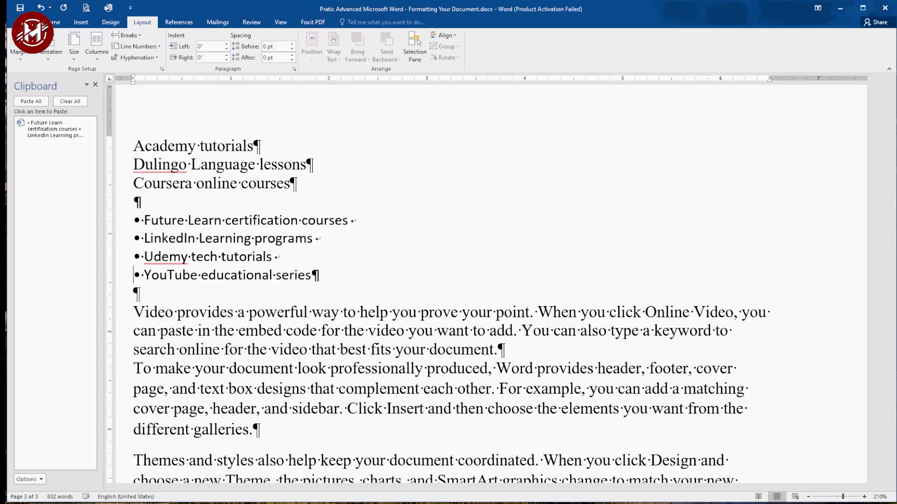
Step: Select the three lines and the bulleted list and format them into two columns
{"action": "left_click", "coordinate": [140, 36]}
{"action": "scroll", "coordinate": [437, 299], "scroll_direction": "down", "scroll_amount": 1}
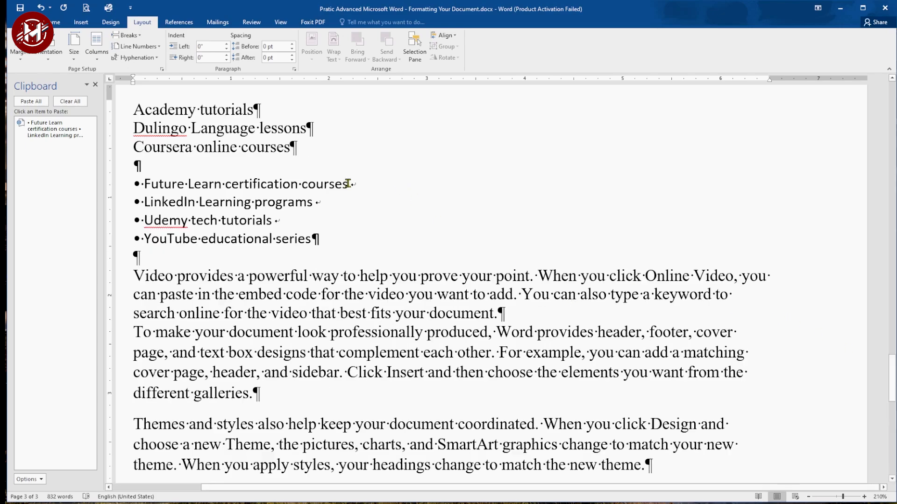
{"action": "left_click_drag", "start_coordinate": [133, 109], "coordinate": [319, 239]}
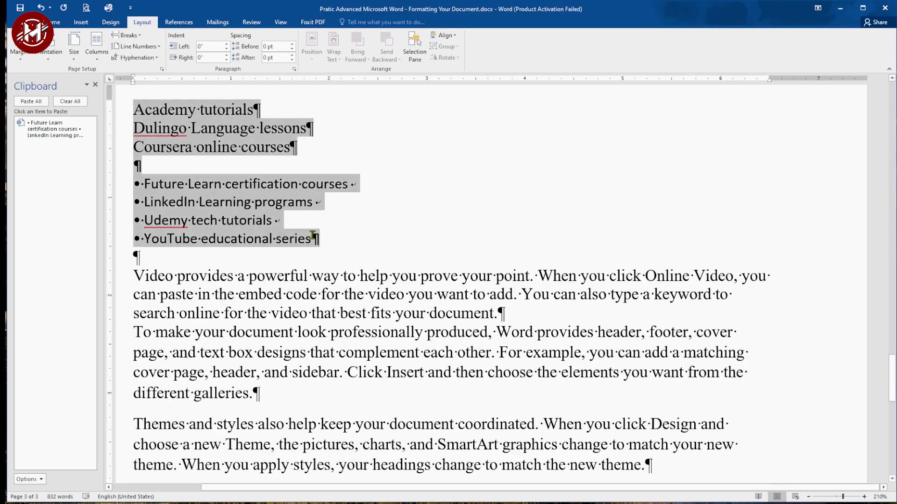
{"action": "left_click", "coordinate": [97, 55]}
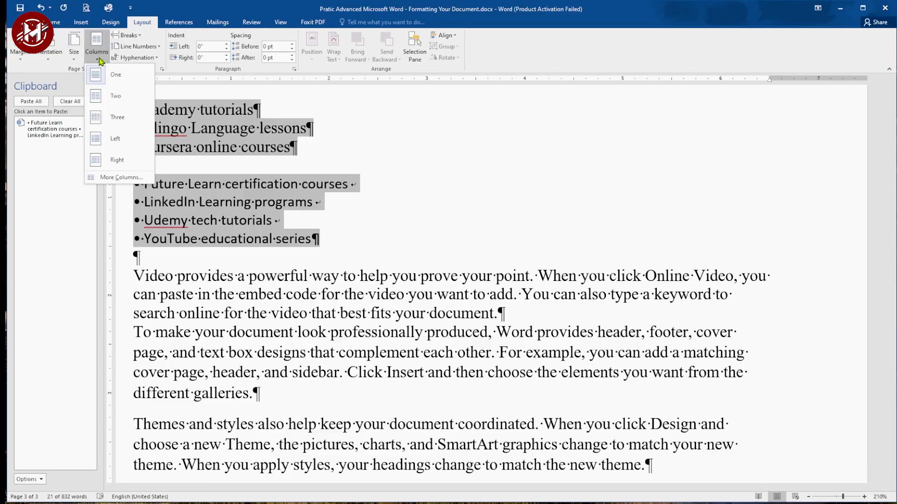
{"action": "left_click", "coordinate": [110, 98]}
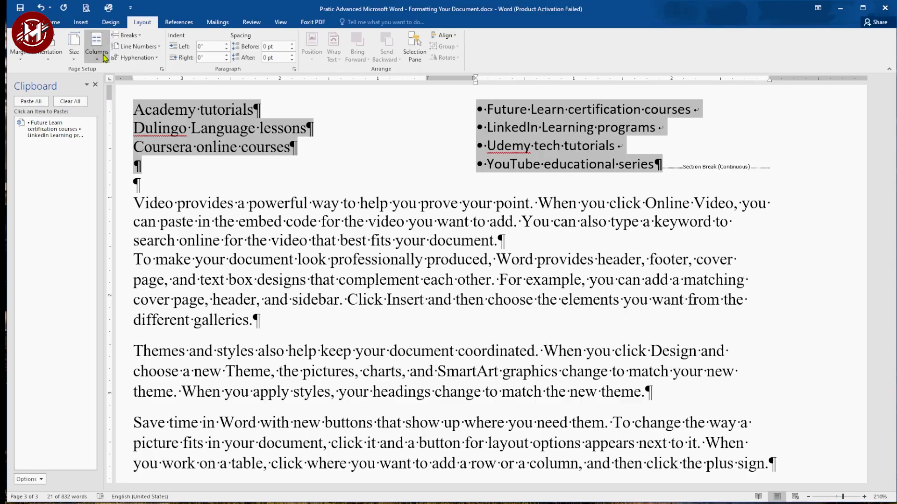
Step: Change the selected text to three columns with a line between them
{"action": "left_click", "coordinate": [97, 47]}
{"action": "left_click", "coordinate": [127, 178]}
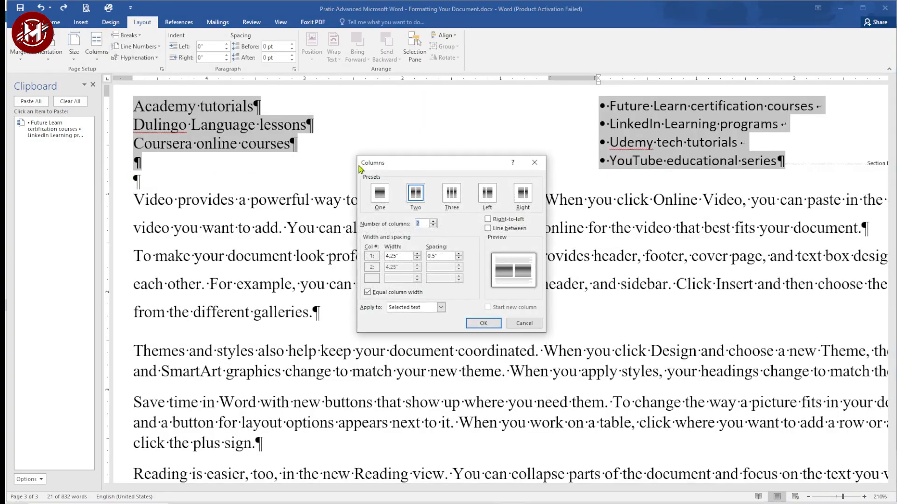
{"action": "left_click", "coordinate": [433, 222]}
{"action": "left_click", "coordinate": [509, 231]}
{"action": "left_click", "coordinate": [484, 322]}
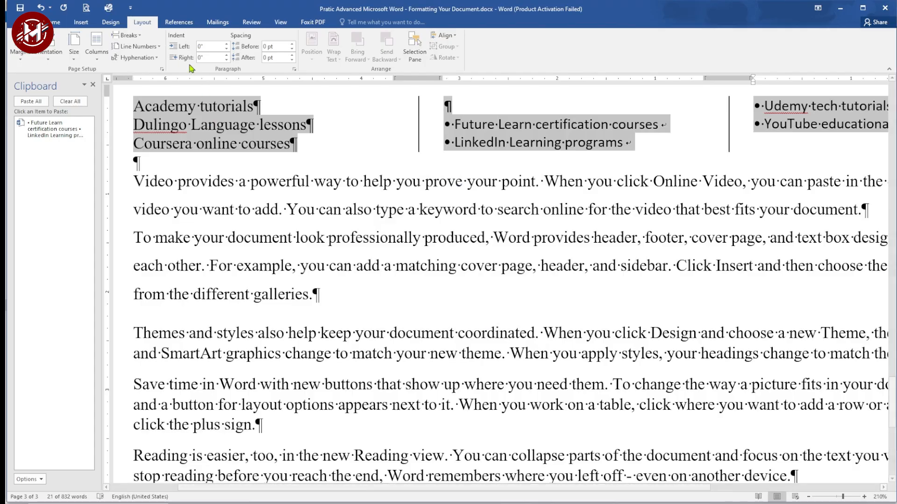
Step: Add continuous line numbers to the document
{"action": "left_click", "coordinate": [115, 50]}
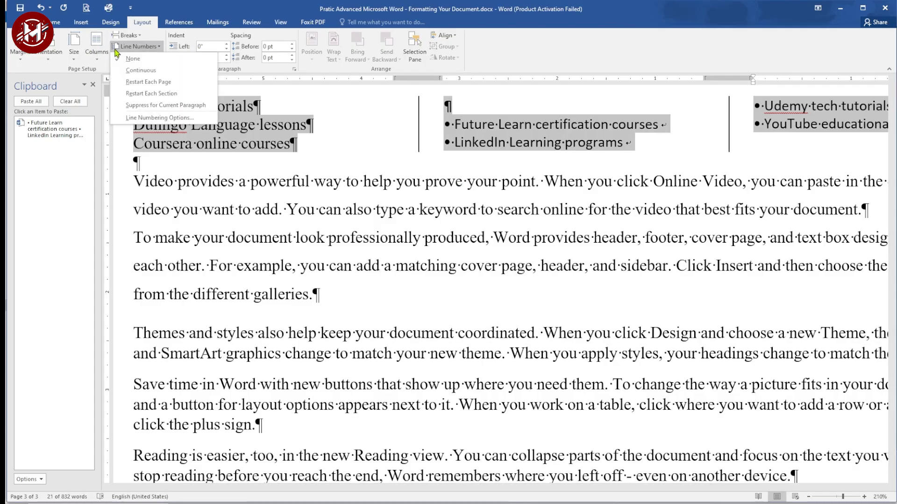
{"action": "left_click", "coordinate": [148, 71]}
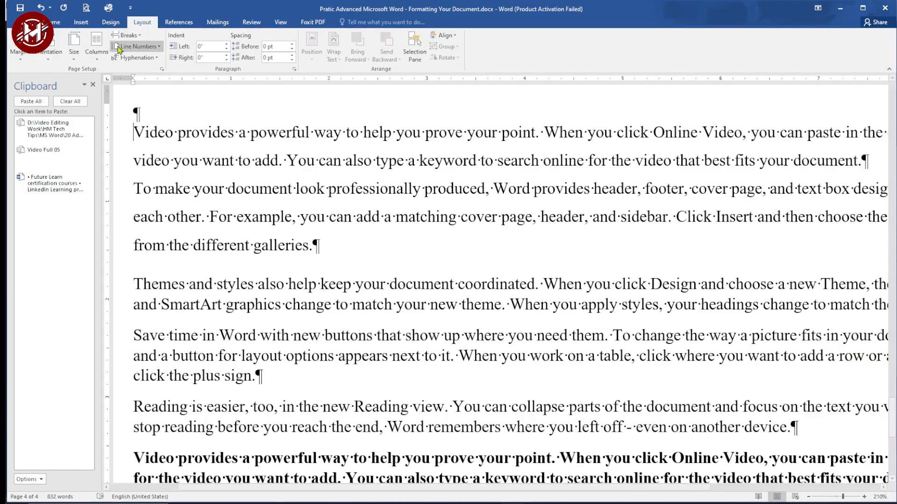
Step: Set the paper size to A5
{"action": "left_click", "coordinate": [73, 47]}
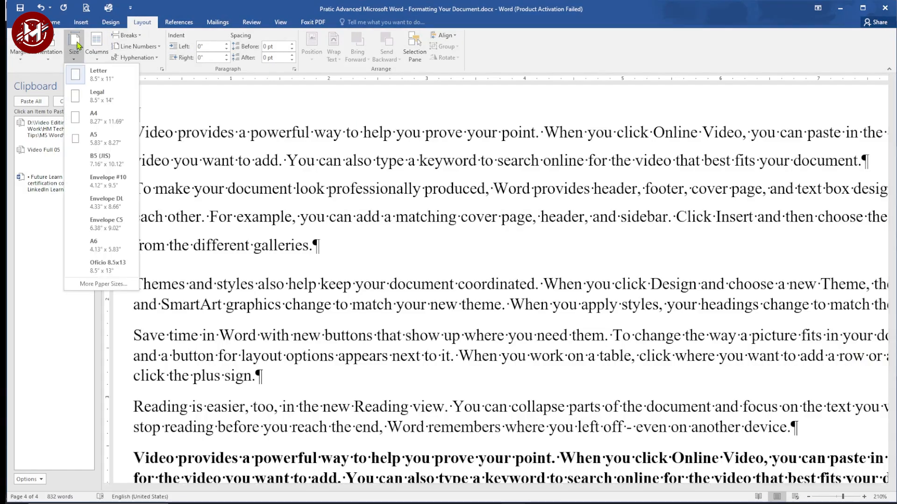
{"action": "left_click", "coordinate": [95, 102]}
{"action": "left_click", "coordinate": [74, 46]}
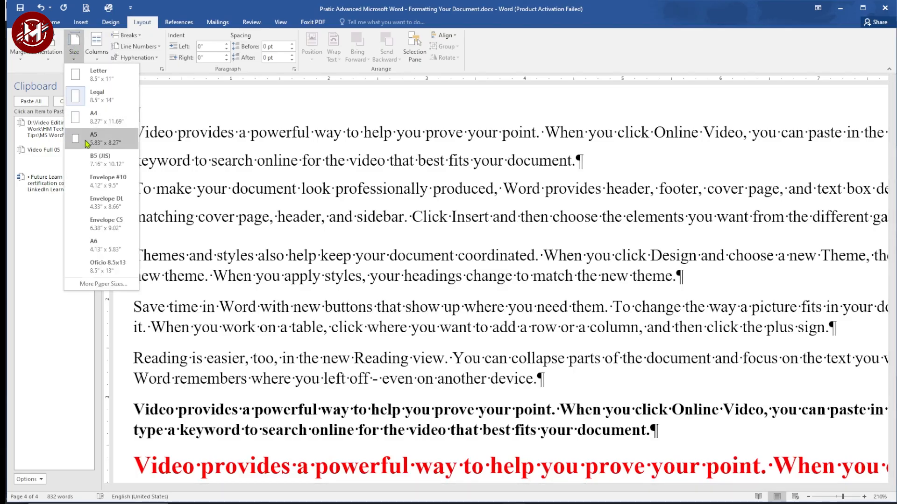
{"action": "left_click", "coordinate": [93, 118]}
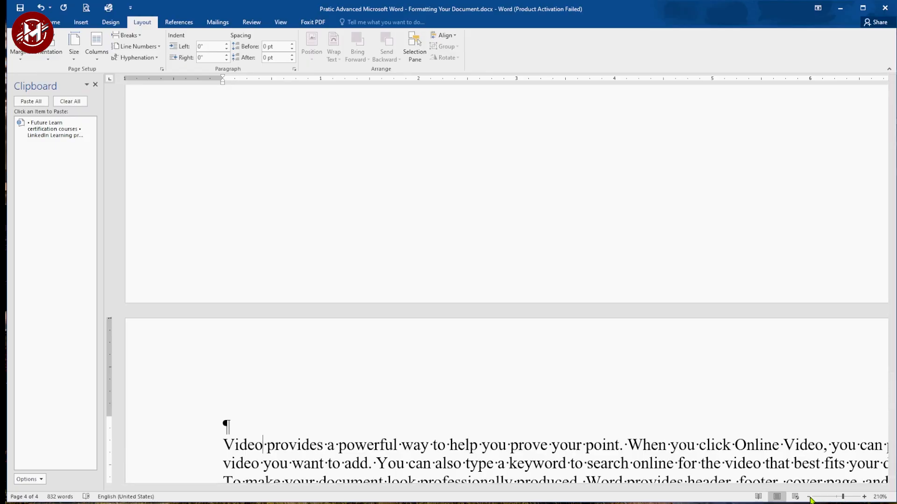
{"action": "left_click", "coordinate": [809, 498]}
{"action": "left_click", "coordinate": [809, 497]}
{"action": "left_click", "coordinate": [809, 498]}
{"action": "left_click", "coordinate": [809, 498]}
{"action": "left_click", "coordinate": [809, 498]}
{"action": "left_click", "coordinate": [809, 498]}
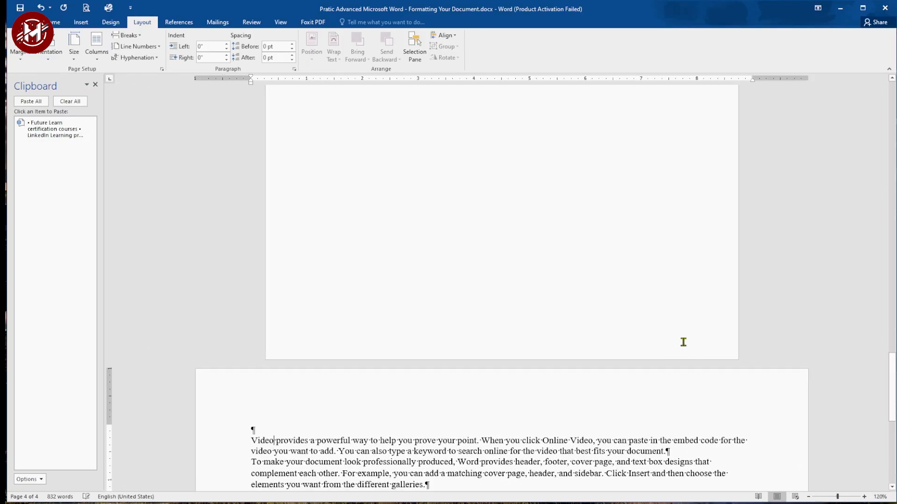
{"action": "scroll", "coordinate": [854, 384], "scroll_direction": "down", "scroll_amount": 5}
{"action": "left_click", "coordinate": [14, 45]}
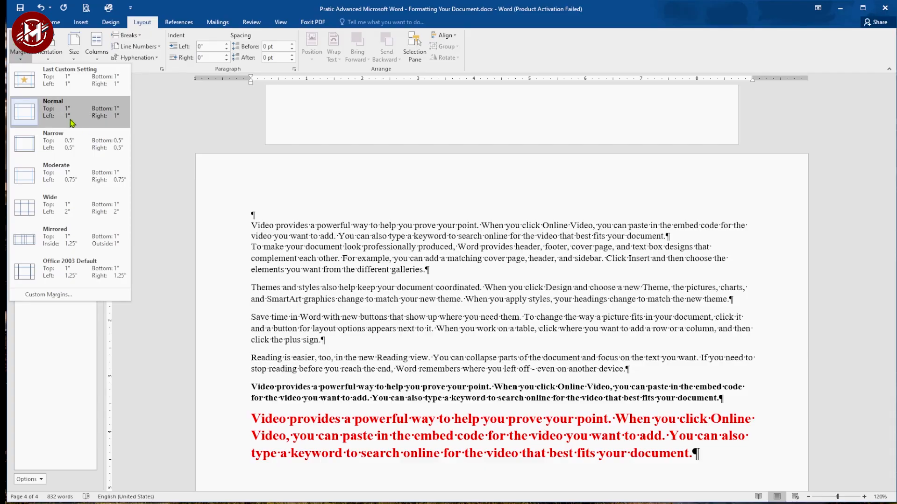
{"action": "left_click", "coordinate": [60, 294]}
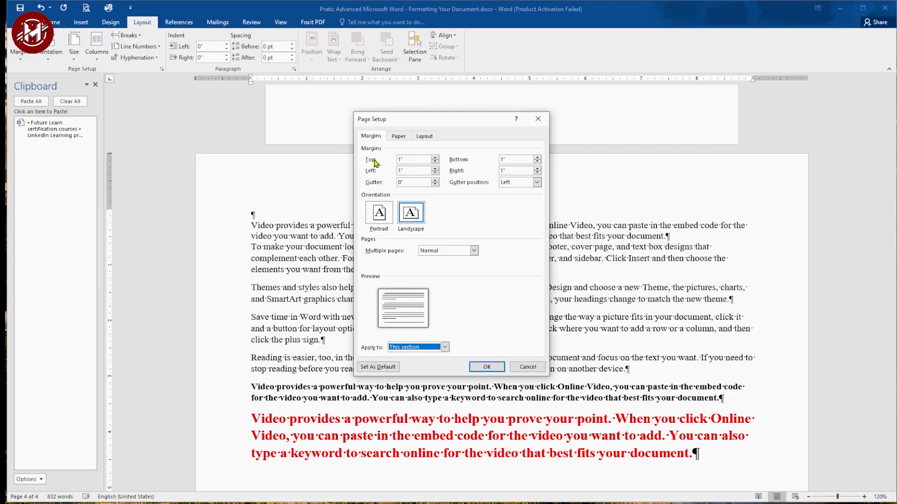
{"action": "left_click", "coordinate": [406, 159]}
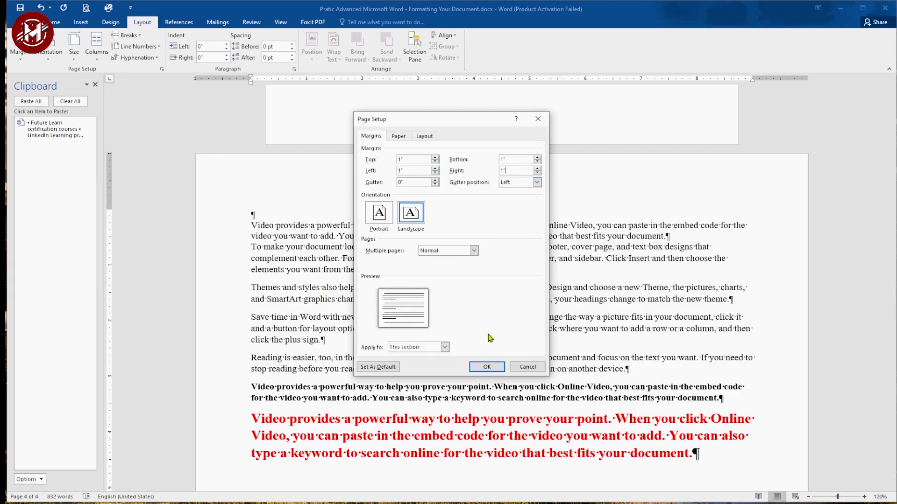
{"action": "left_click", "coordinate": [527, 366]}
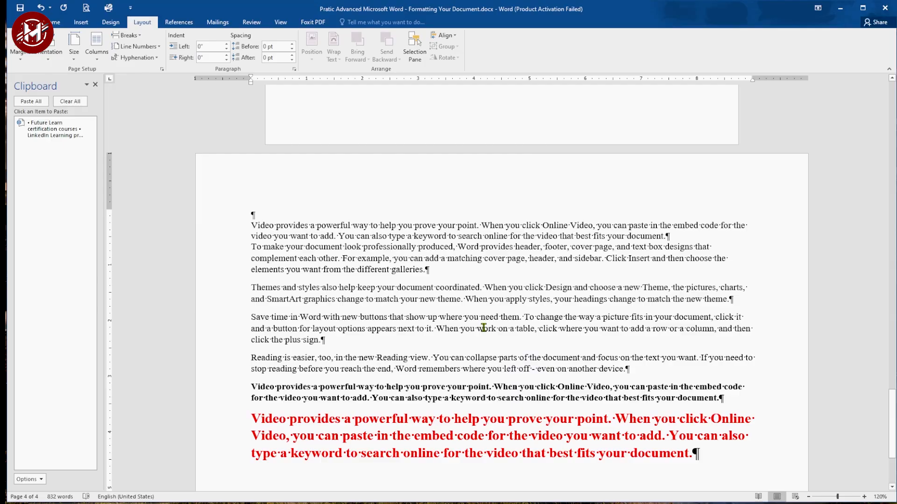
Step: Set the font size of 'provides a powerful way to help you' to 14
{"action": "left_click", "coordinate": [56, 22]}
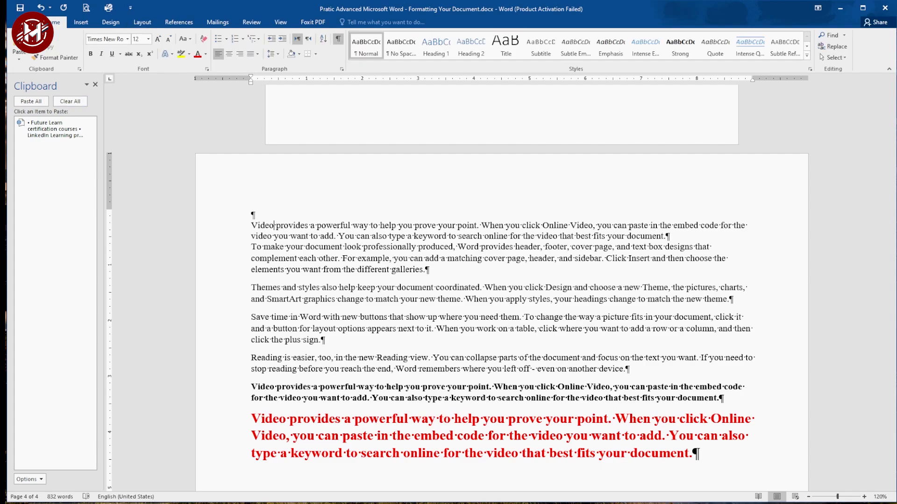
{"action": "left_click", "coordinate": [128, 40]}
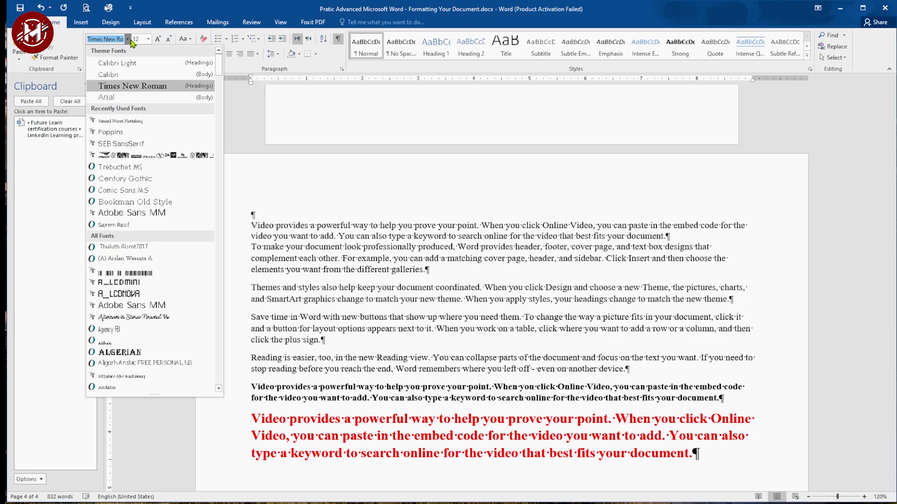
{"action": "left_click", "coordinate": [281, 229]}
{"action": "left_click_drag", "start_coordinate": [275, 225], "coordinate": [415, 226]}
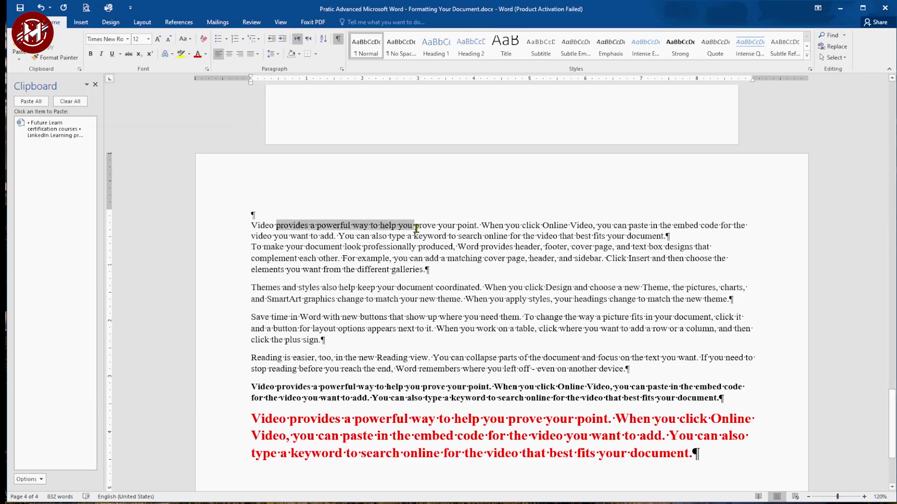
{"action": "left_click", "coordinate": [137, 39]}
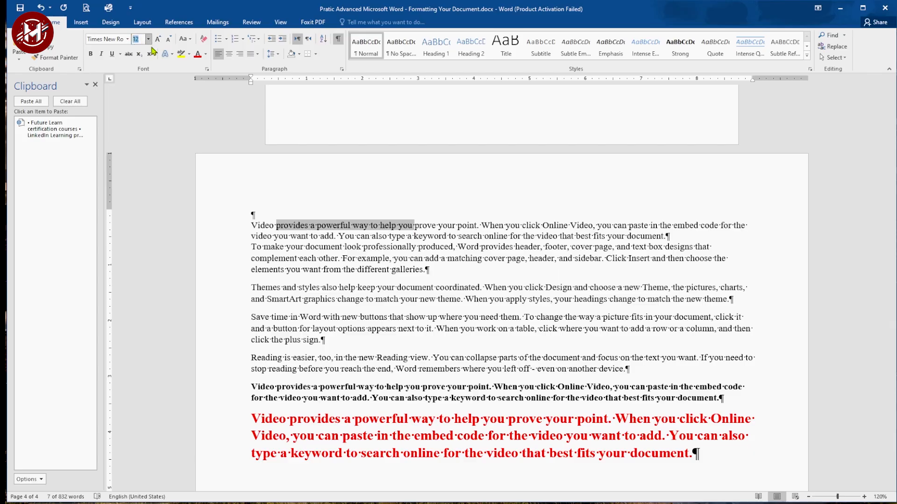
{"action": "type", "text": "14"}
{"action": "key", "text": "Return"}
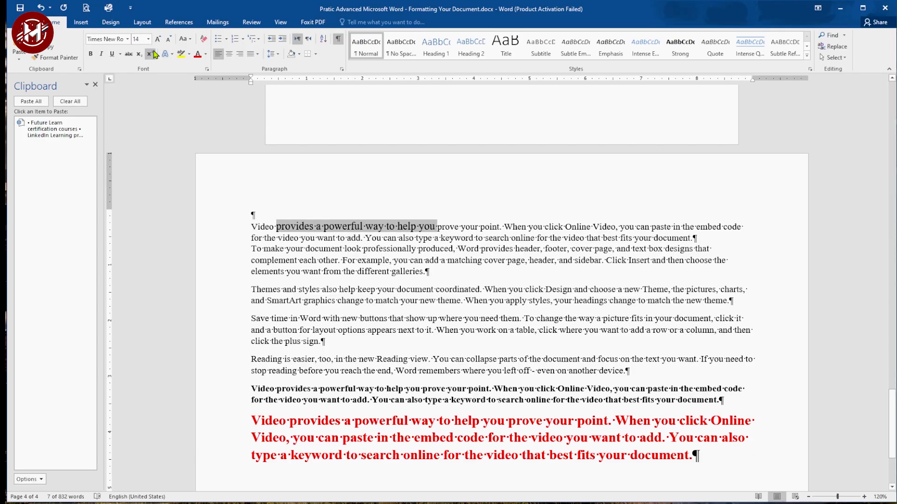
Step: Make the word 'powerful' bold, italic and underlined
{"action": "left_click_drag", "start_coordinate": [324, 226], "coordinate": [374, 226]}
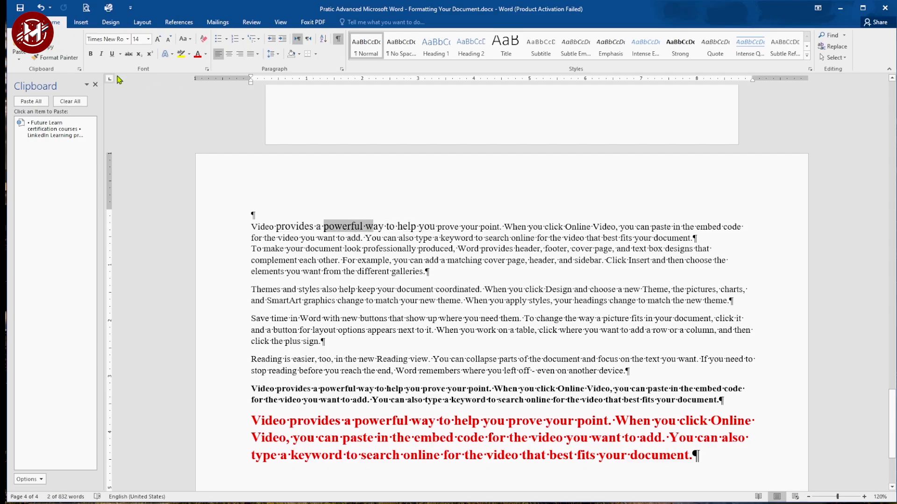
{"action": "left_click", "coordinate": [91, 54]}
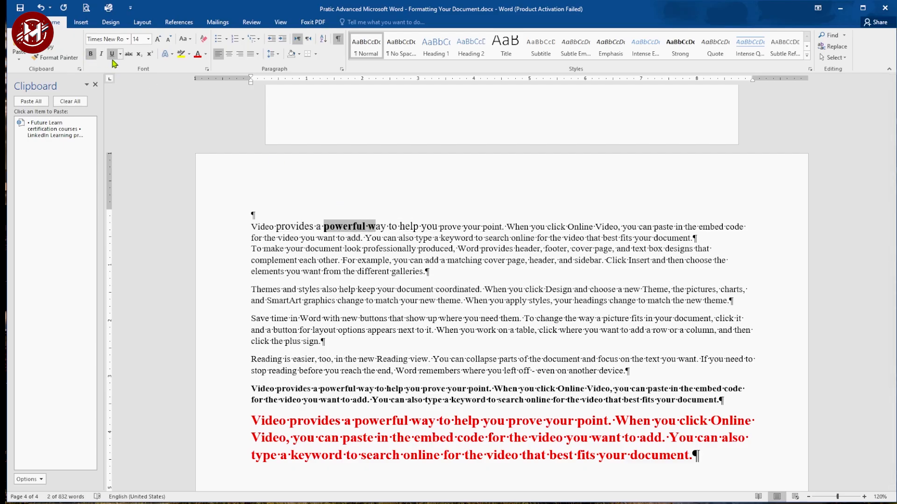
{"action": "left_click", "coordinate": [102, 56]}
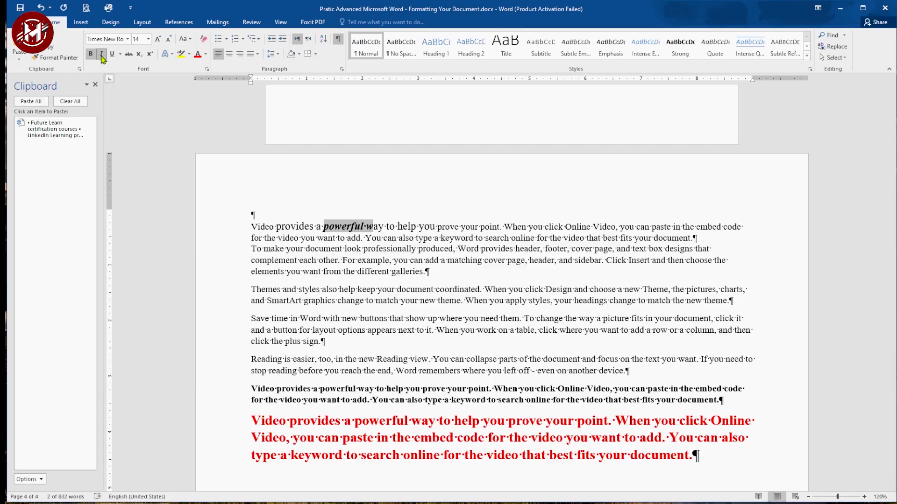
{"action": "left_click", "coordinate": [112, 55]}
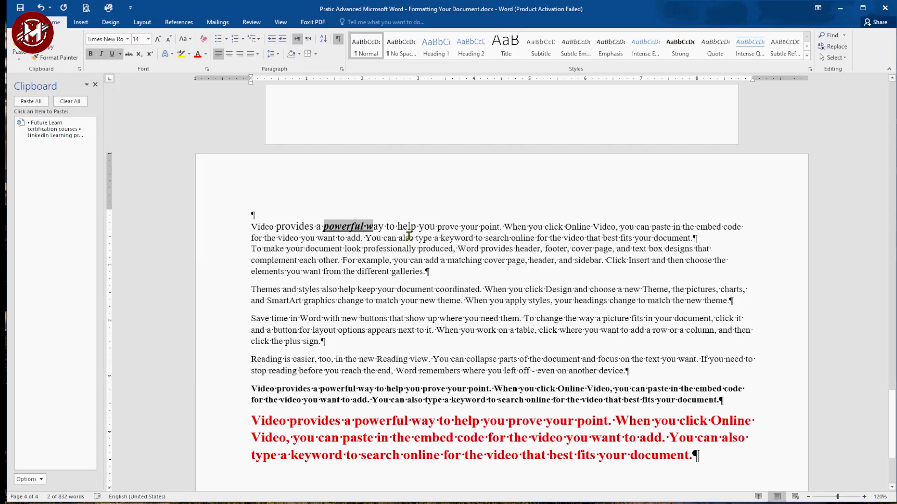
Step: Highlight 'help you prove' in yellow
{"action": "left_click_drag", "start_coordinate": [398, 228], "coordinate": [458, 228]}
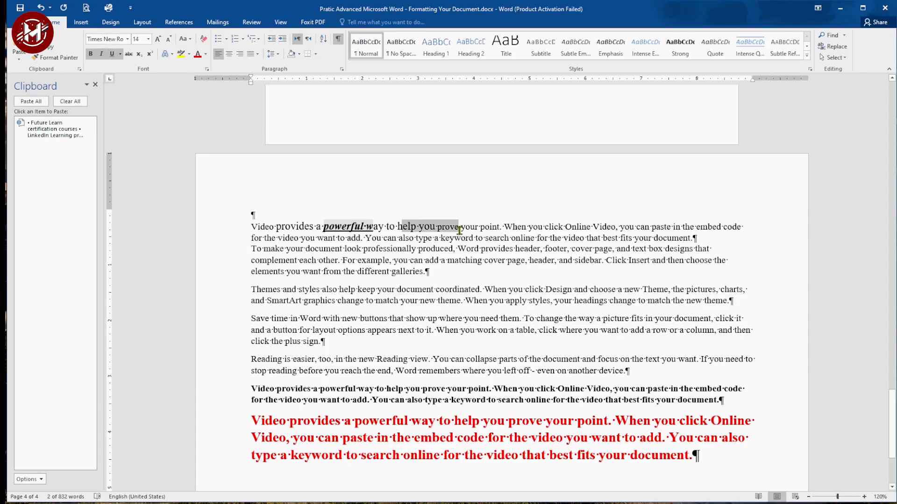
{"action": "left_click", "coordinate": [182, 55]}
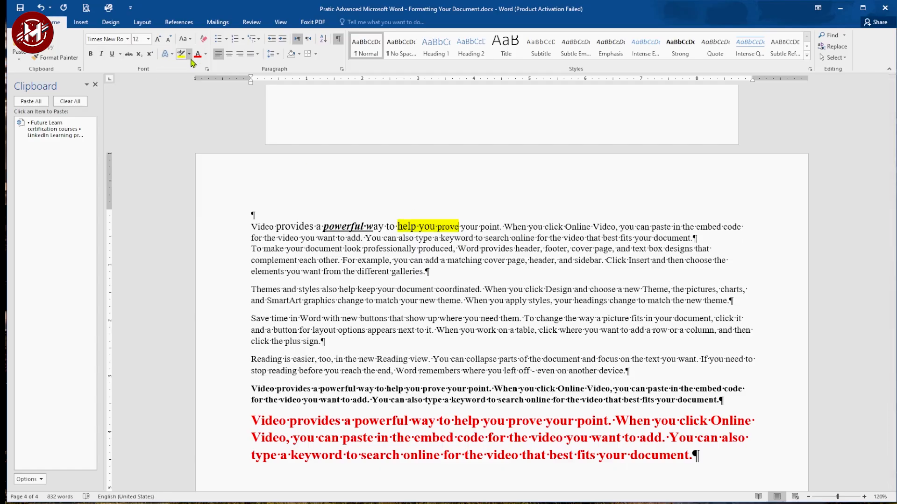
Step: Centre the first two paragraphs starting with 'Video provides'
{"action": "left_click_drag", "start_coordinate": [249, 227], "coordinate": [423, 271]}
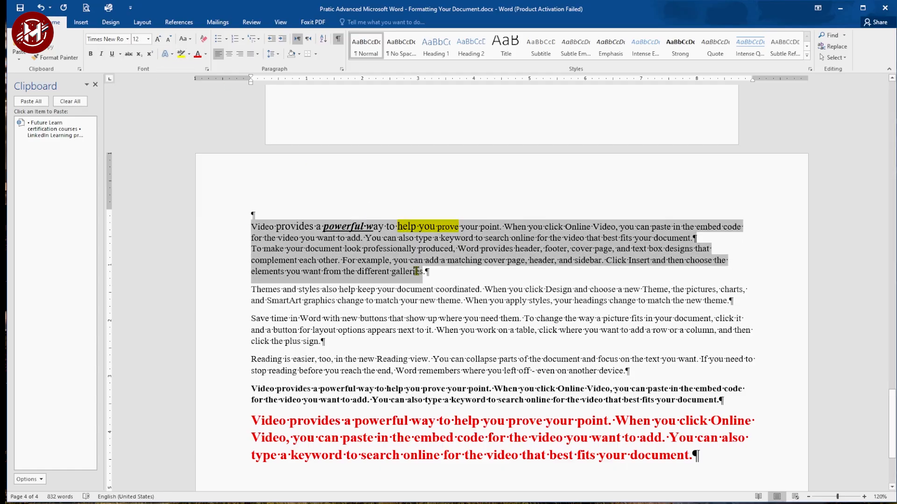
{"action": "left_click", "coordinate": [229, 55]}
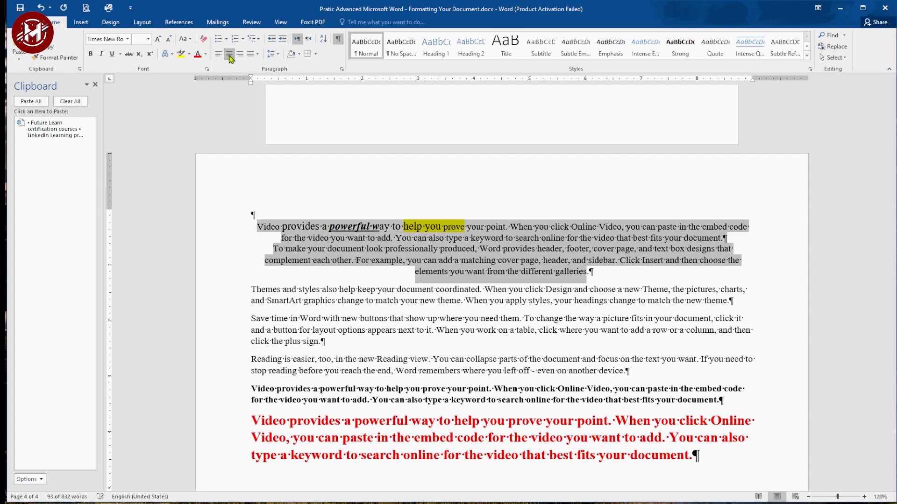
Step: Justify the first two paragraphs starting with 'Video provides'
{"action": "double_click", "coordinate": [240, 55]}
{"action": "left_click", "coordinate": [257, 55]}
{"action": "left_click", "coordinate": [263, 68]}
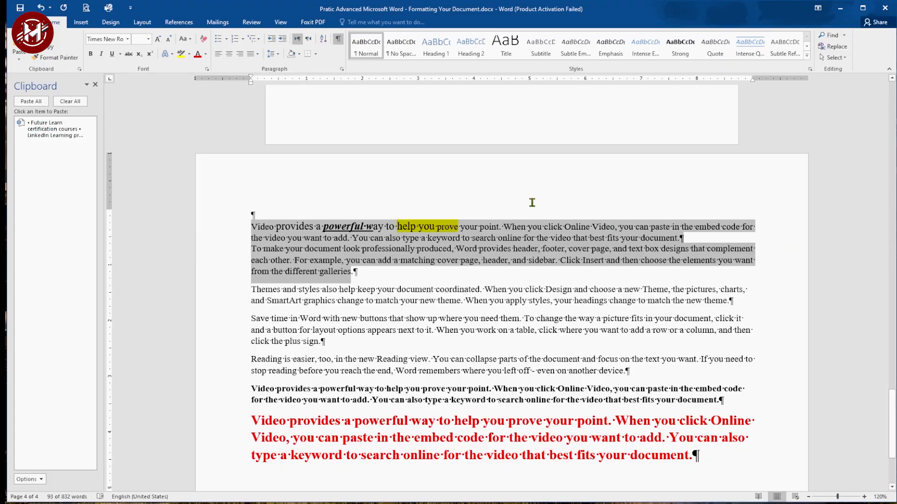
Step: On page 3, add a new line 'Benefits of technology' just before the section break
{"action": "left_click", "coordinate": [274, 54]}
{"action": "left_click", "coordinate": [285, 89]}
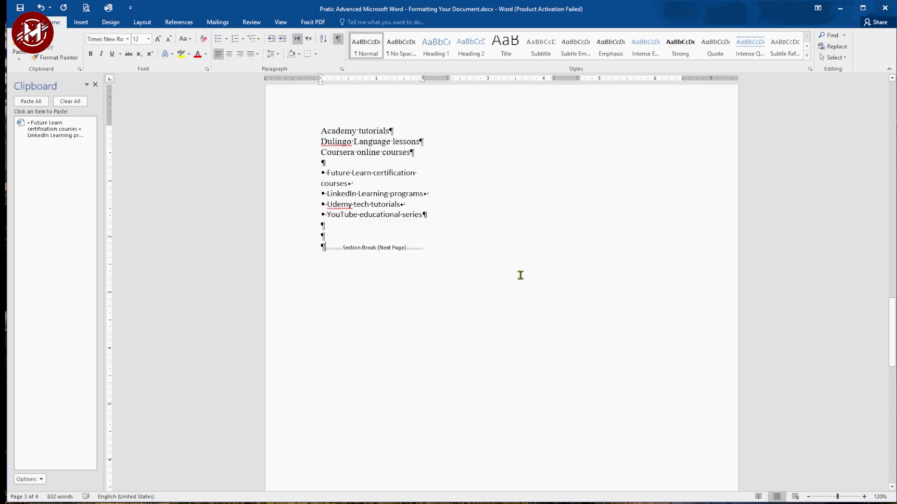
{"action": "key", "text": "Return"}
{"action": "type", "text": "Benefits of technology"}
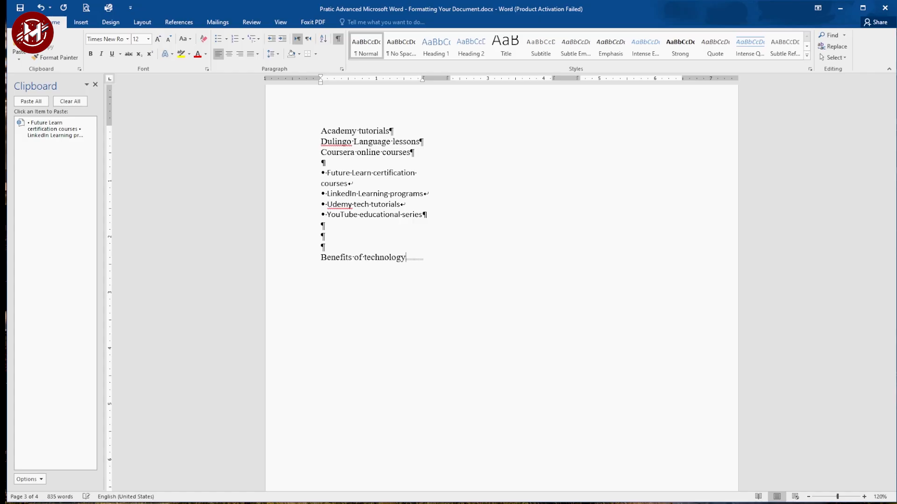
Step: Add a blank line, then the lines 'Tools used in online learning' and 'Future trends'
{"action": "key", "text": "Return"}
{"action": "key", "text": "Return"}
{"action": "type", "text": "Tools used in  online learning"}
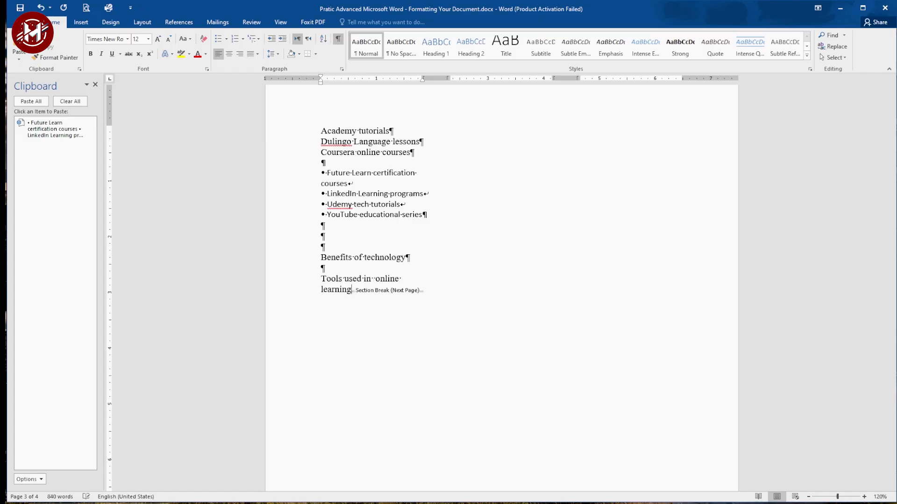
{"action": "key", "text": "Return"}
{"action": "type", "text": "Future trends"}
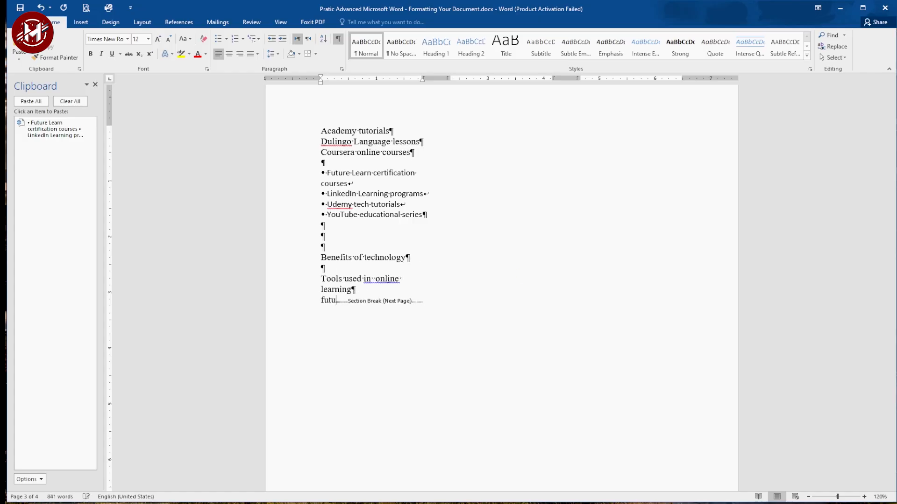
Step: Apply the four-diamond bullet to the lines from 'Benefits of technology' to 'Future trends'
{"action": "left_click_drag", "start_coordinate": [322, 259], "coordinate": [398, 312]}
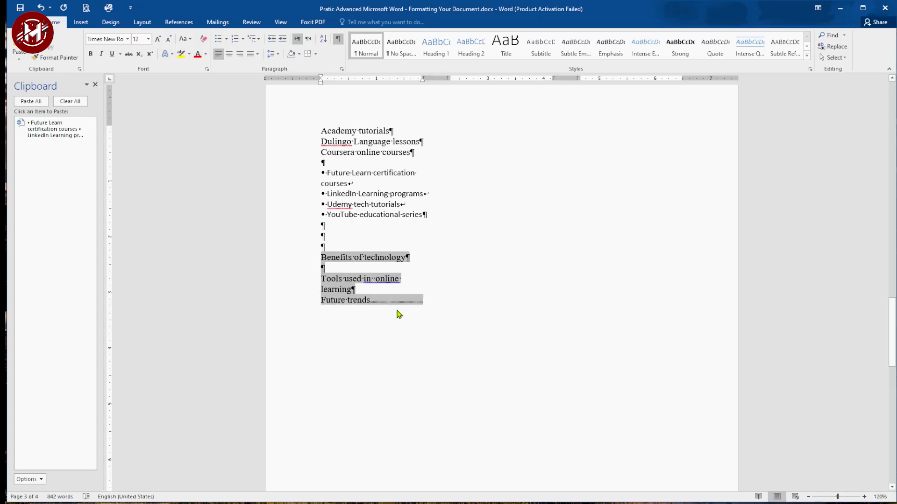
{"action": "left_click", "coordinate": [226, 40]}
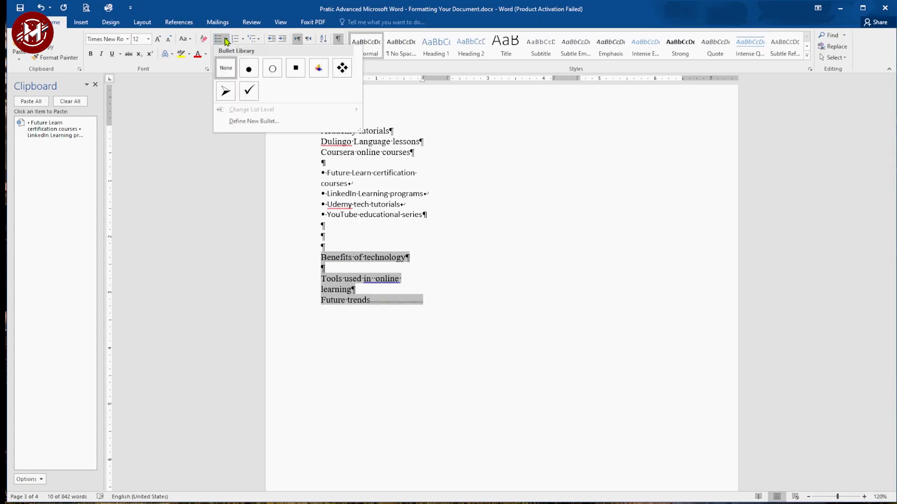
{"action": "left_click", "coordinate": [341, 68]}
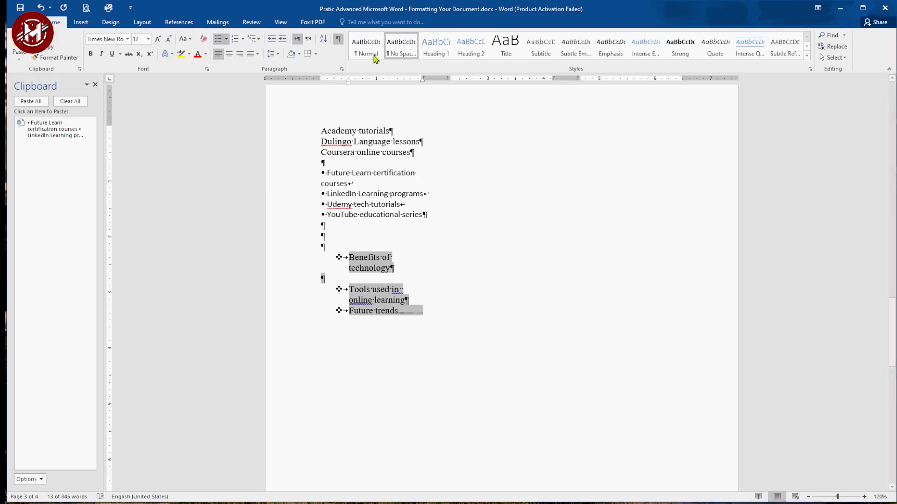
Step: Hide the formatting marks in the document
{"action": "left_click", "coordinate": [337, 39]}
{"action": "left_click", "coordinate": [355, 258]}
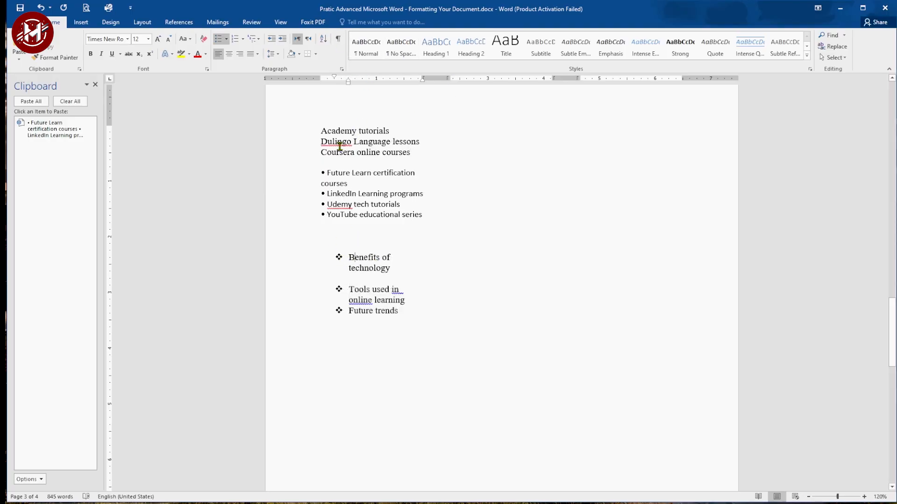
Step: Select the text from 'Academy tutorials' through 'Dulingo Language' at the top of page 3
{"action": "left_click_drag", "start_coordinate": [321, 131], "coordinate": [391, 142]}
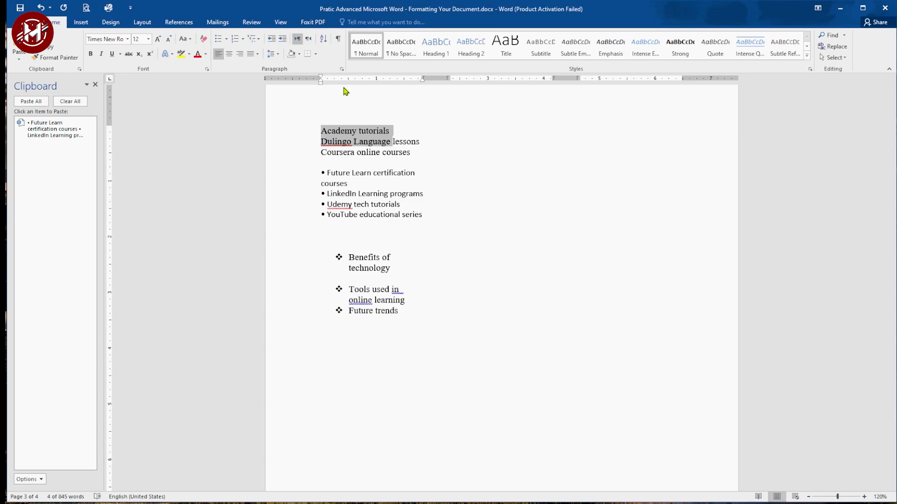